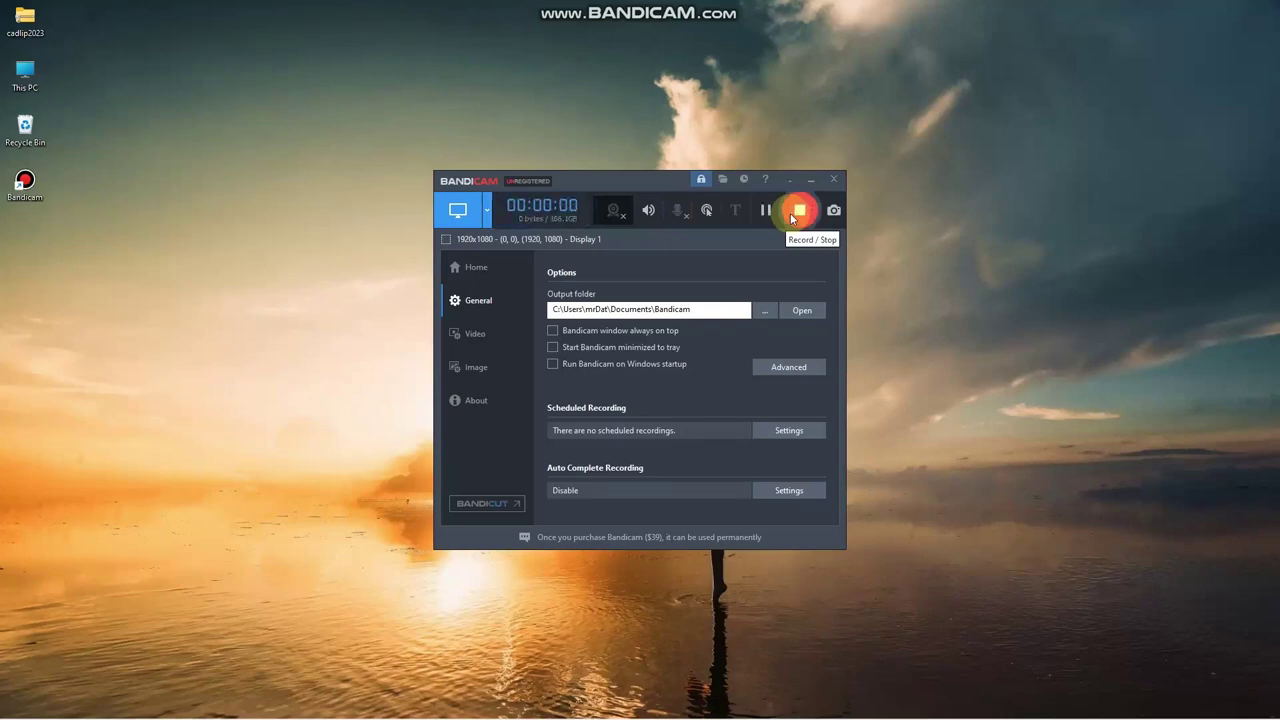
- Unpack cadlip2023.zip on the desktop using 7-Zip's Extract to "cadlip2023\" option
{"action": "right_click", "coordinate": [25, 18]}
{"action": "mouse_move", "coordinate": [110, 77]}
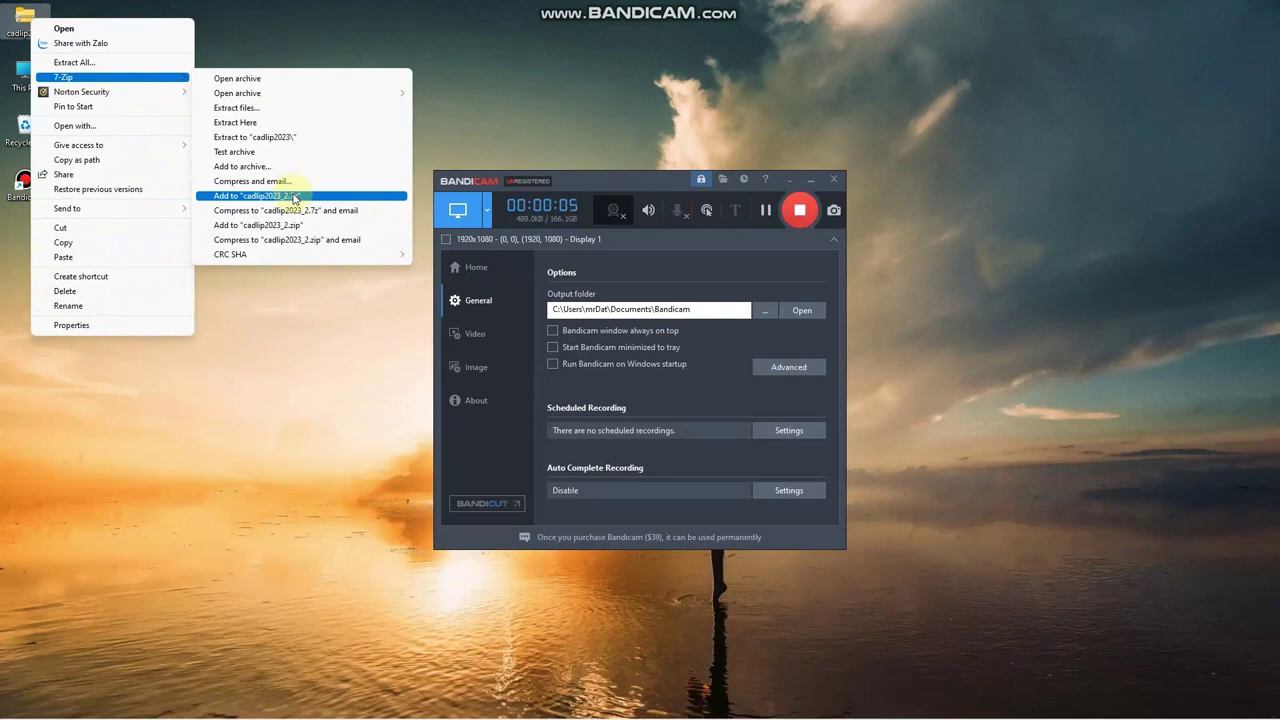
{"action": "left_click", "coordinate": [292, 137]}
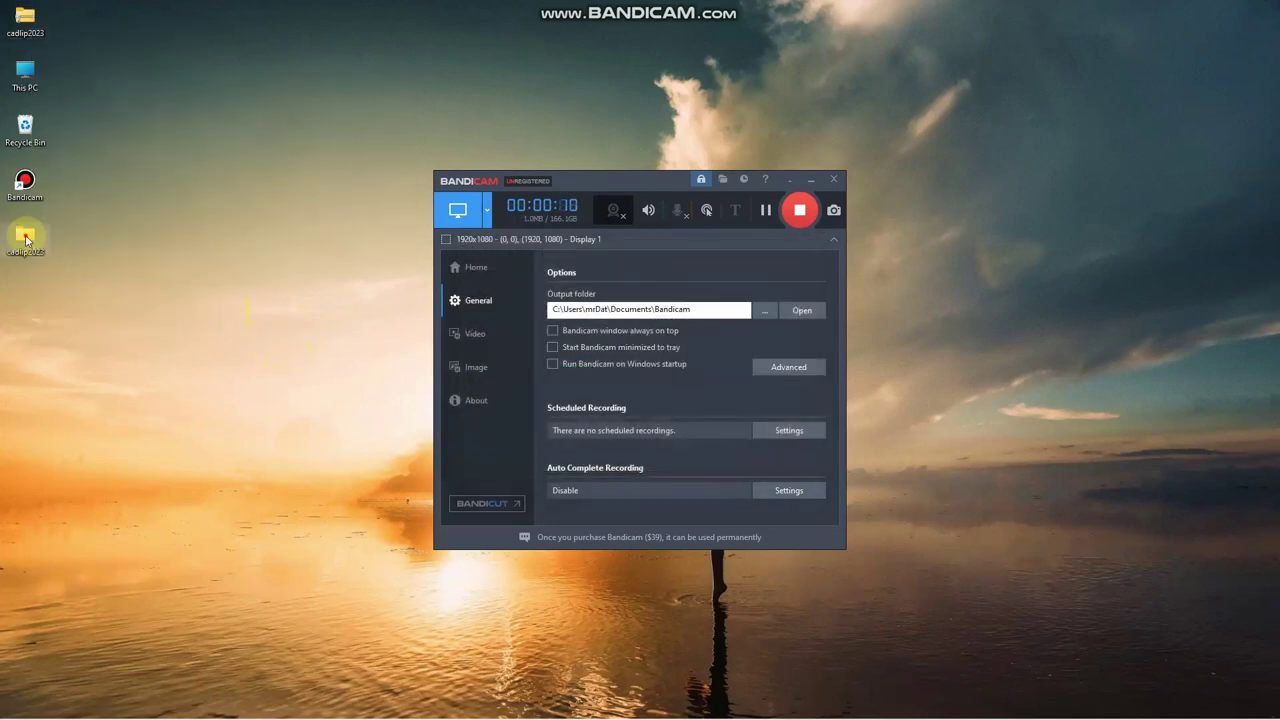
- Copy the en-us folder from the extracted cadlip2023 folder
{"action": "double_click", "coordinate": [26, 240]}
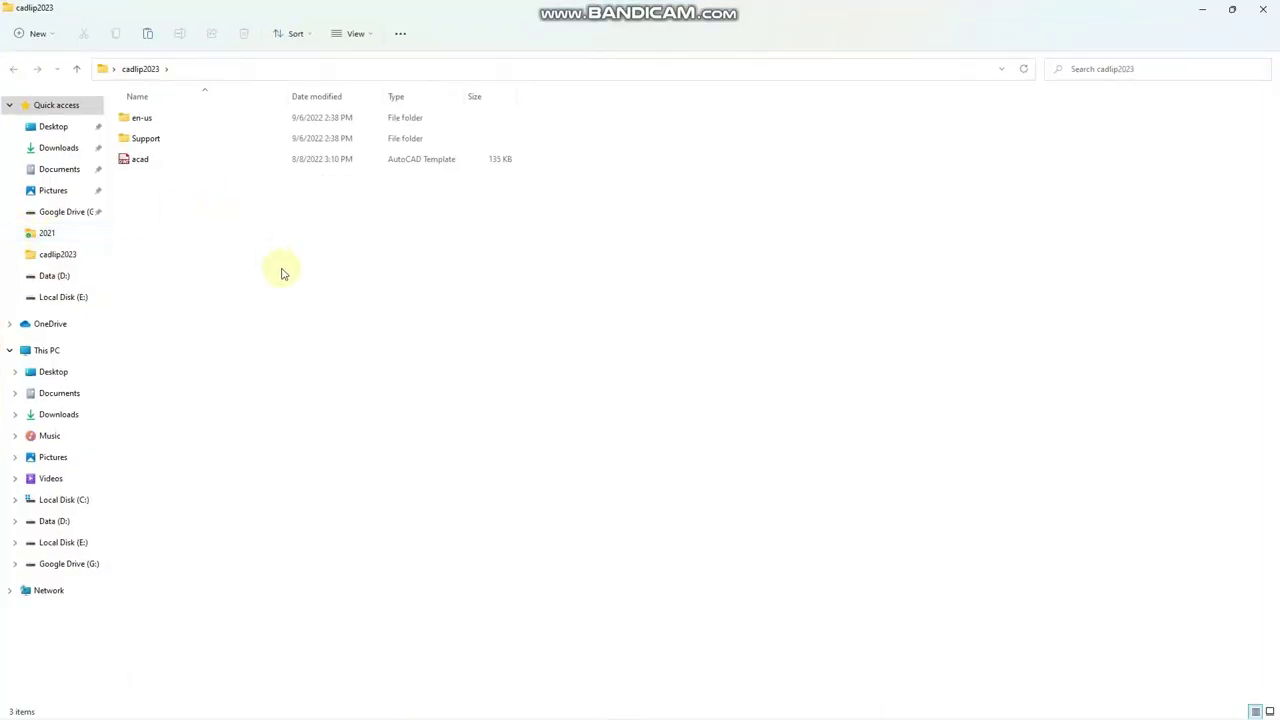
{"action": "left_click", "coordinate": [147, 124]}
{"action": "right_click", "coordinate": [145, 123]}
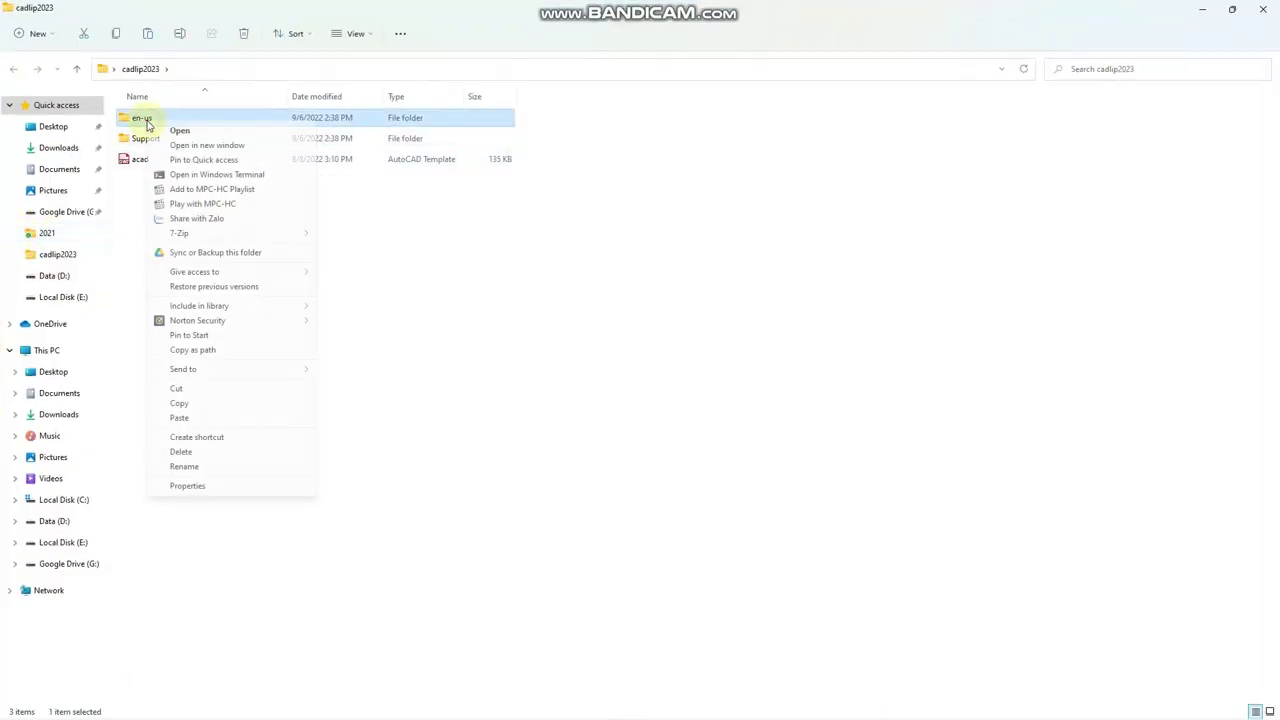
{"action": "left_click", "coordinate": [214, 404]}
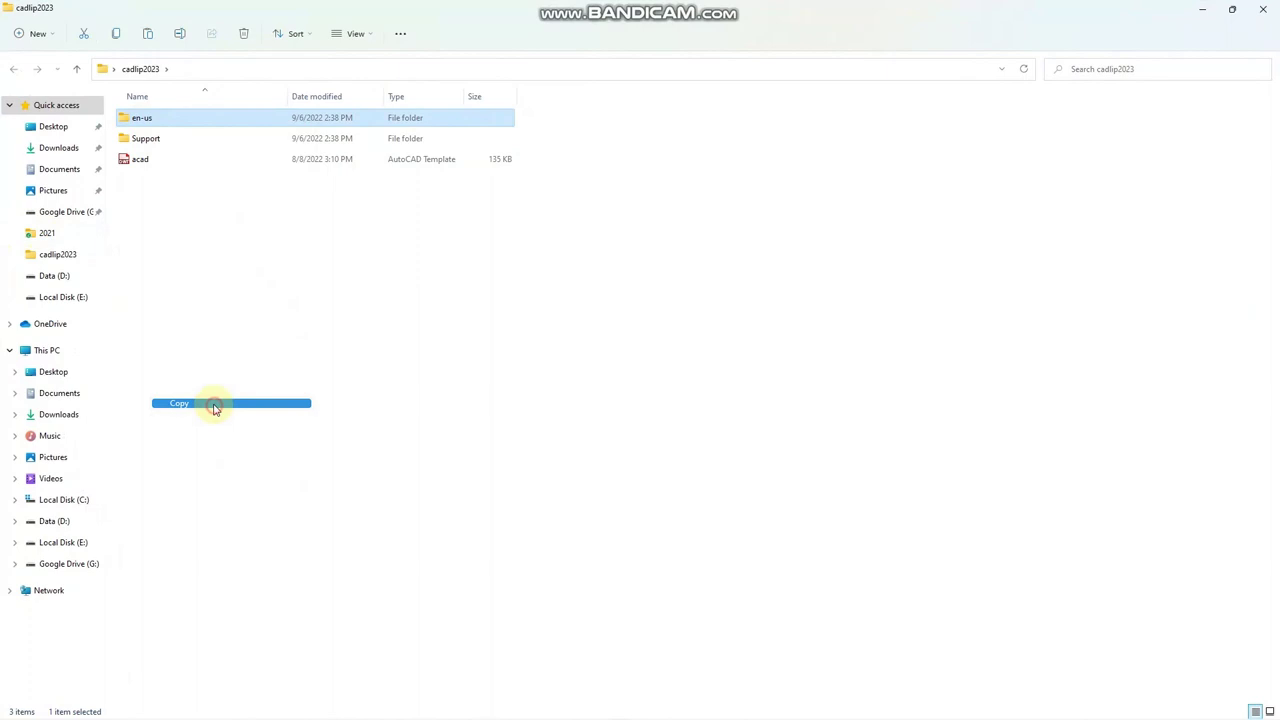
- Paste it into C:\Program Files\Autodesk\AutoCAD 2021\Support, replacing files with administrator permission
{"action": "left_click", "coordinate": [78, 500]}
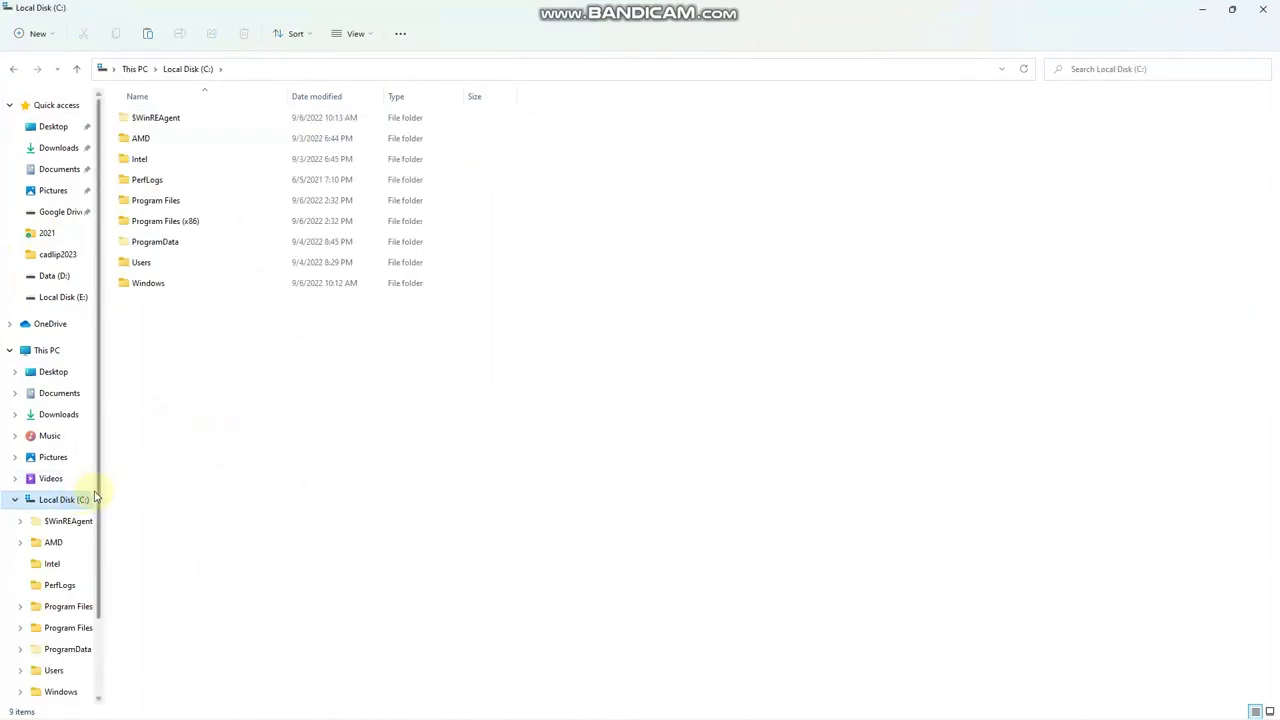
{"action": "double_click", "coordinate": [180, 201]}
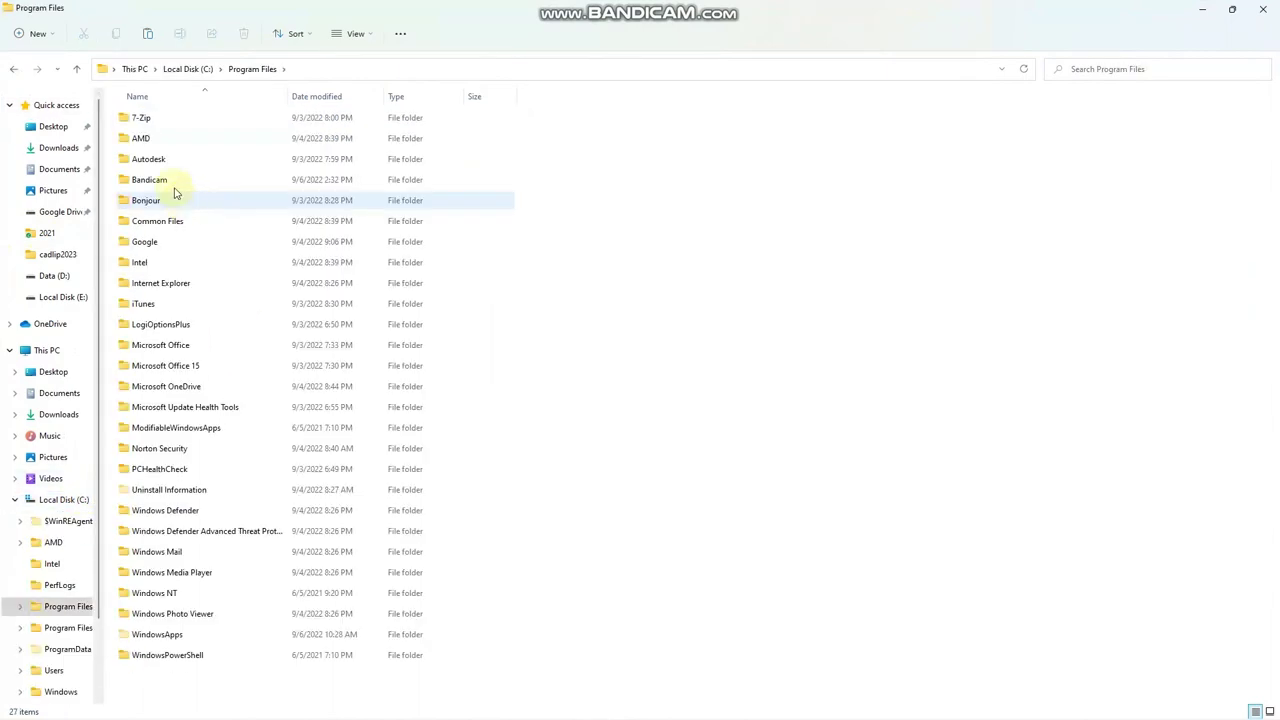
{"action": "double_click", "coordinate": [163, 158]}
{"action": "double_click", "coordinate": [164, 139]}
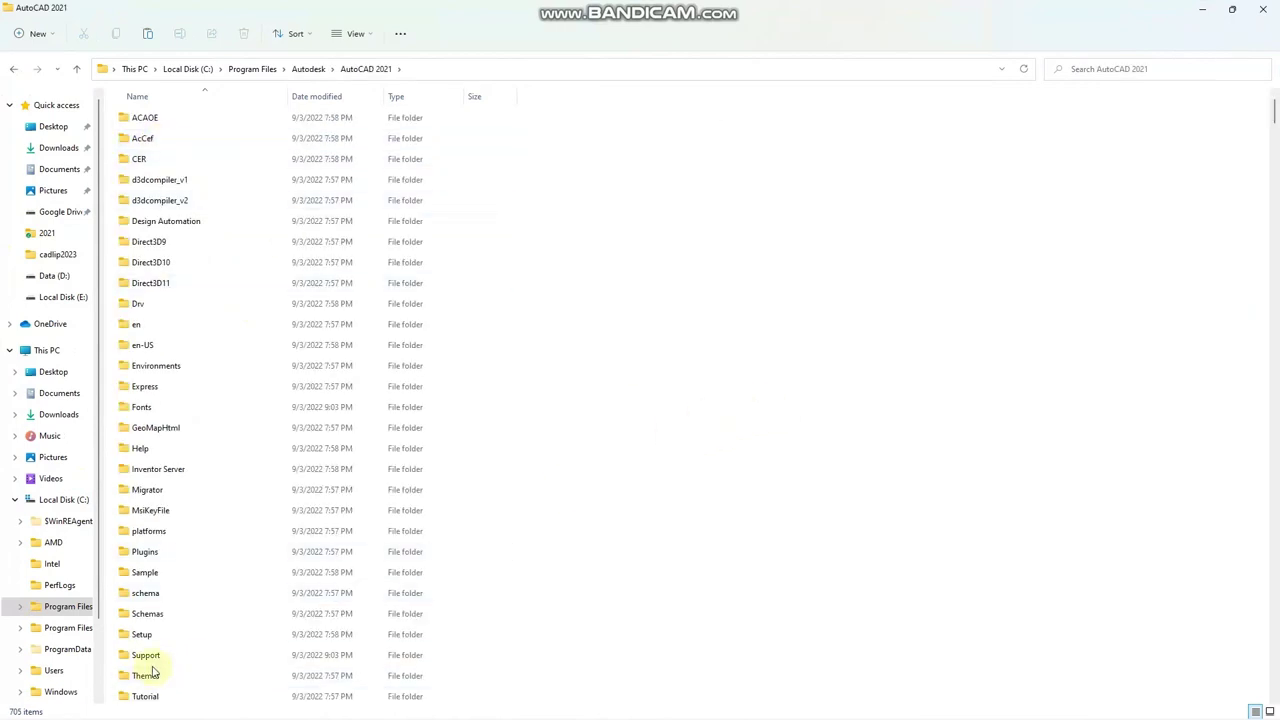
{"action": "double_click", "coordinate": [145, 655]}
{"action": "right_click", "coordinate": [797, 330]}
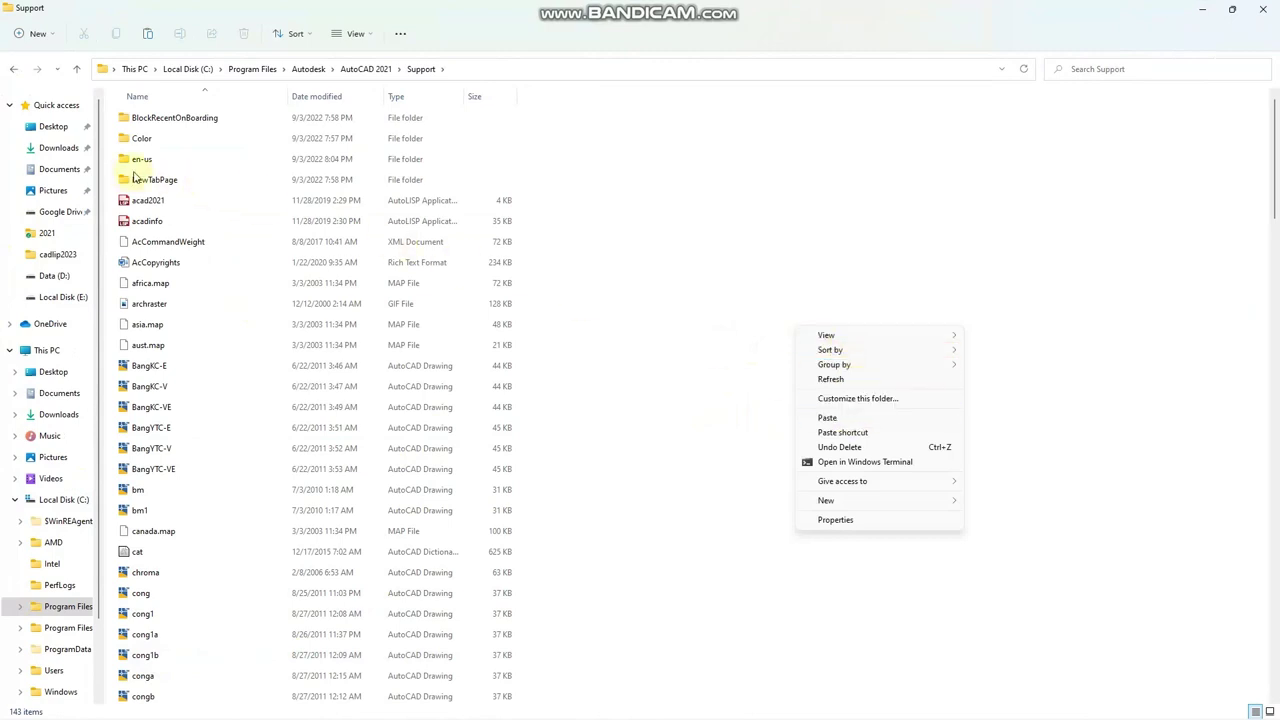
{"action": "left_click", "coordinate": [882, 419]}
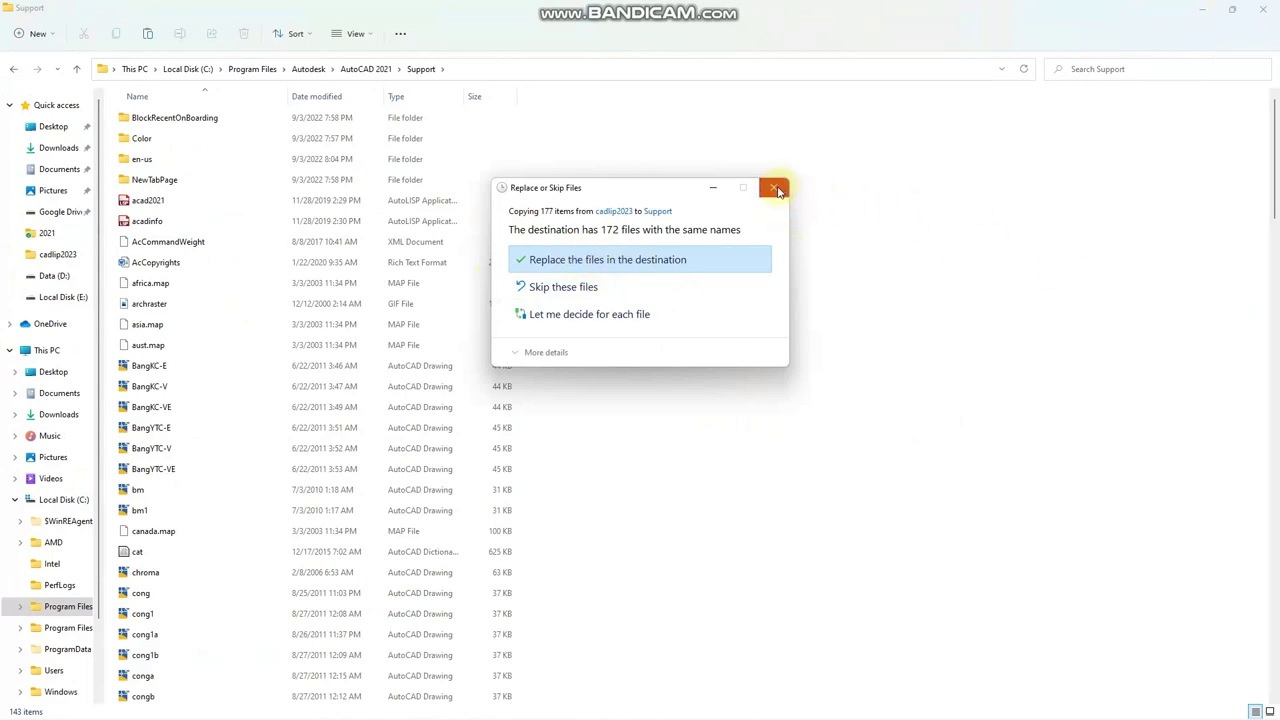
{"action": "left_click", "coordinate": [733, 262]}
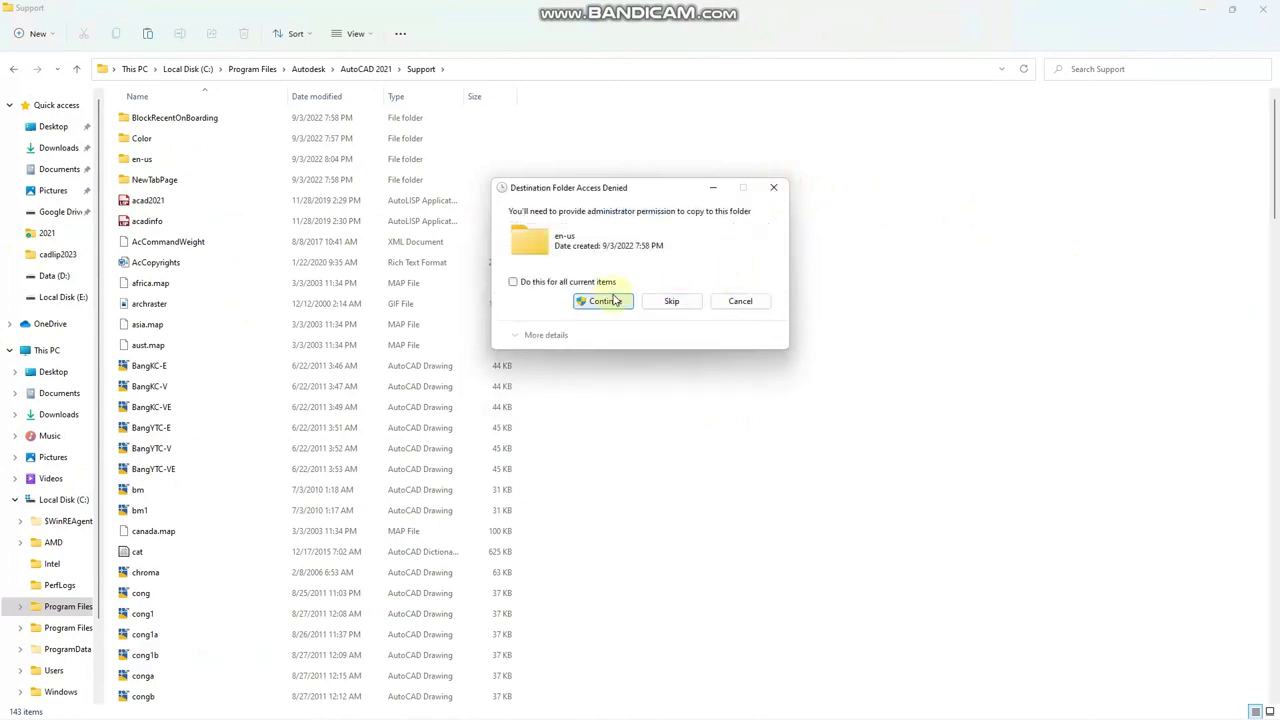
{"action": "left_click", "coordinate": [603, 301]}
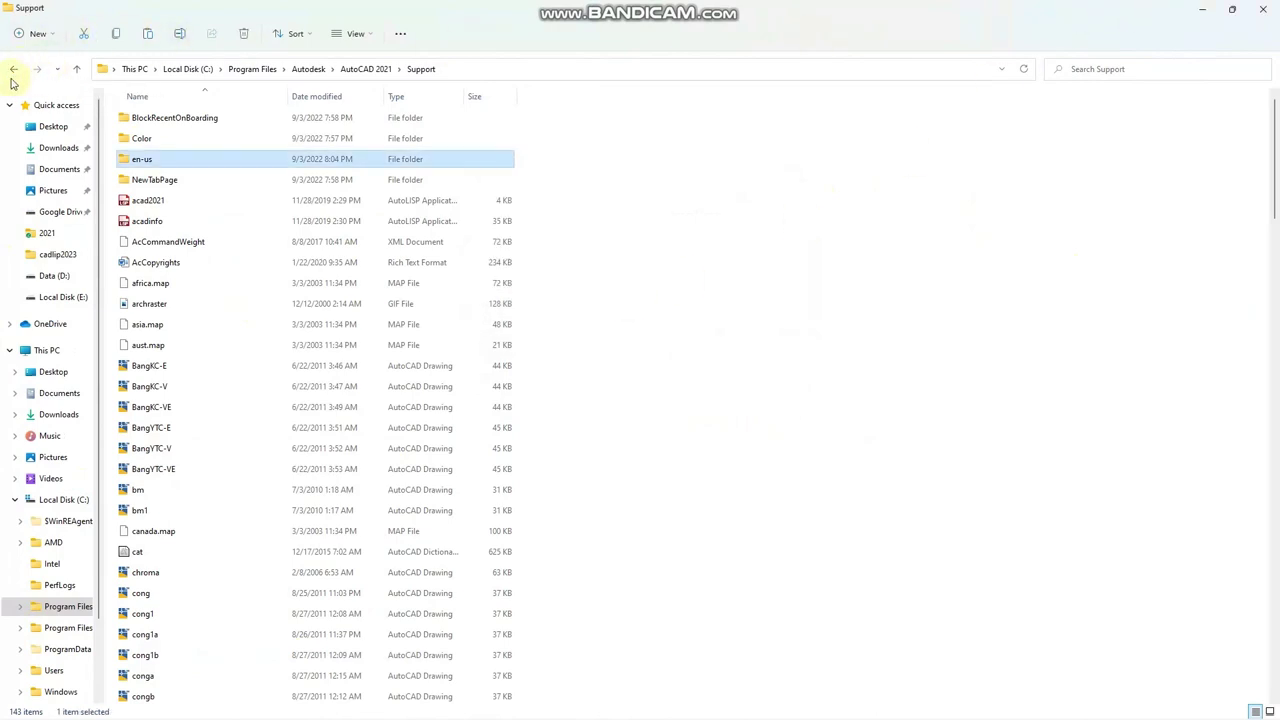
- Return to the cadlip2023 folder and copy its Support folder
{"action": "left_click", "coordinate": [14, 70]}
{"action": "left_click", "coordinate": [14, 70]}
{"action": "left_click", "coordinate": [14, 70]}
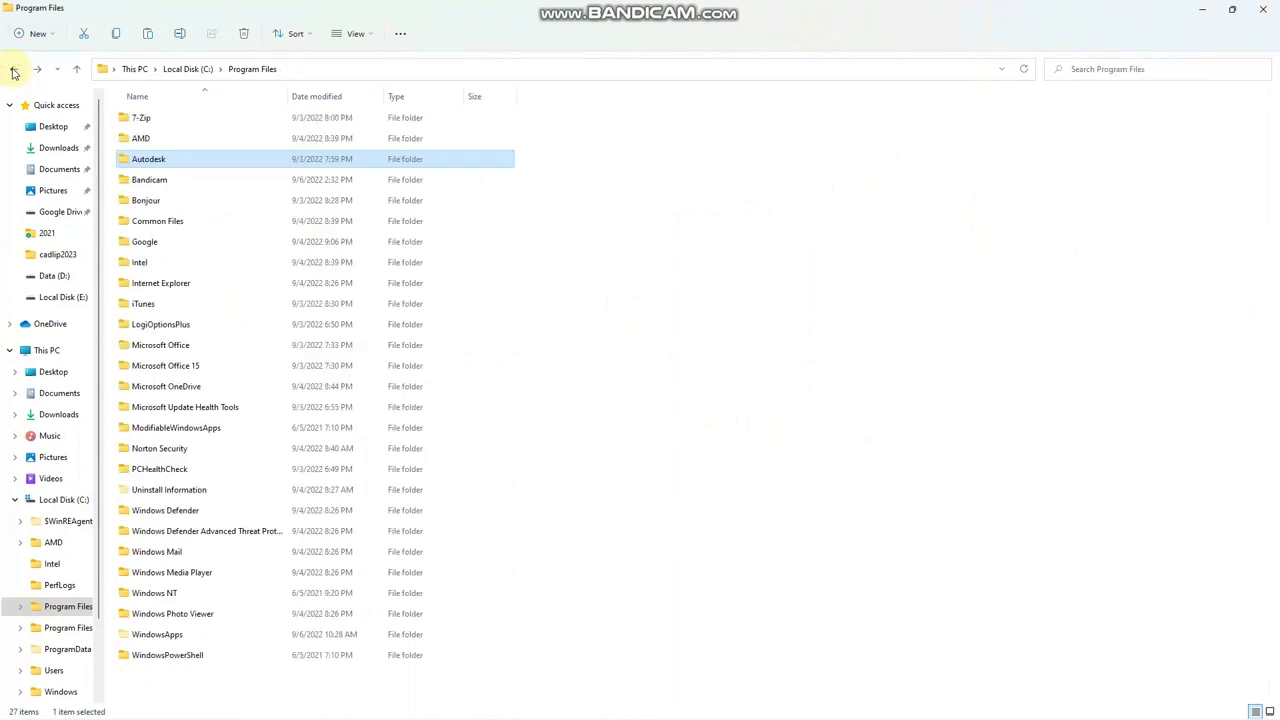
{"action": "left_click", "coordinate": [14, 70]}
{"action": "left_click", "coordinate": [13, 72]}
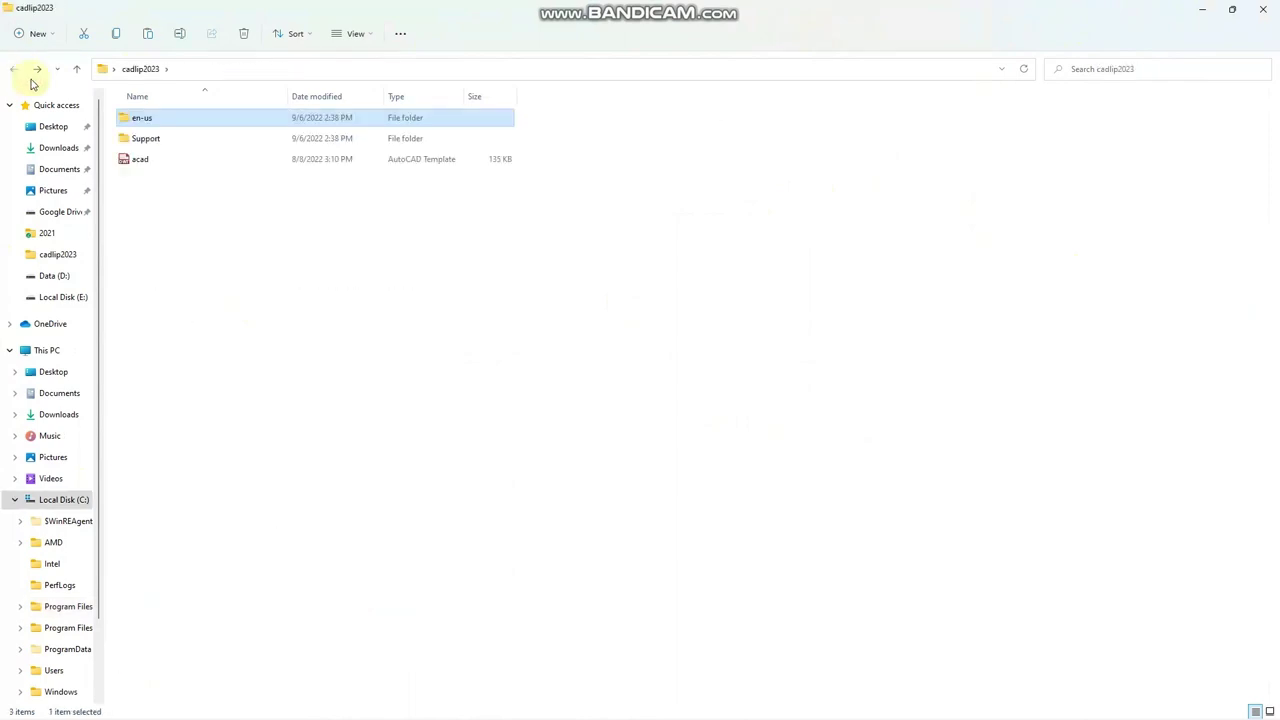
{"action": "right_click", "coordinate": [137, 144]}
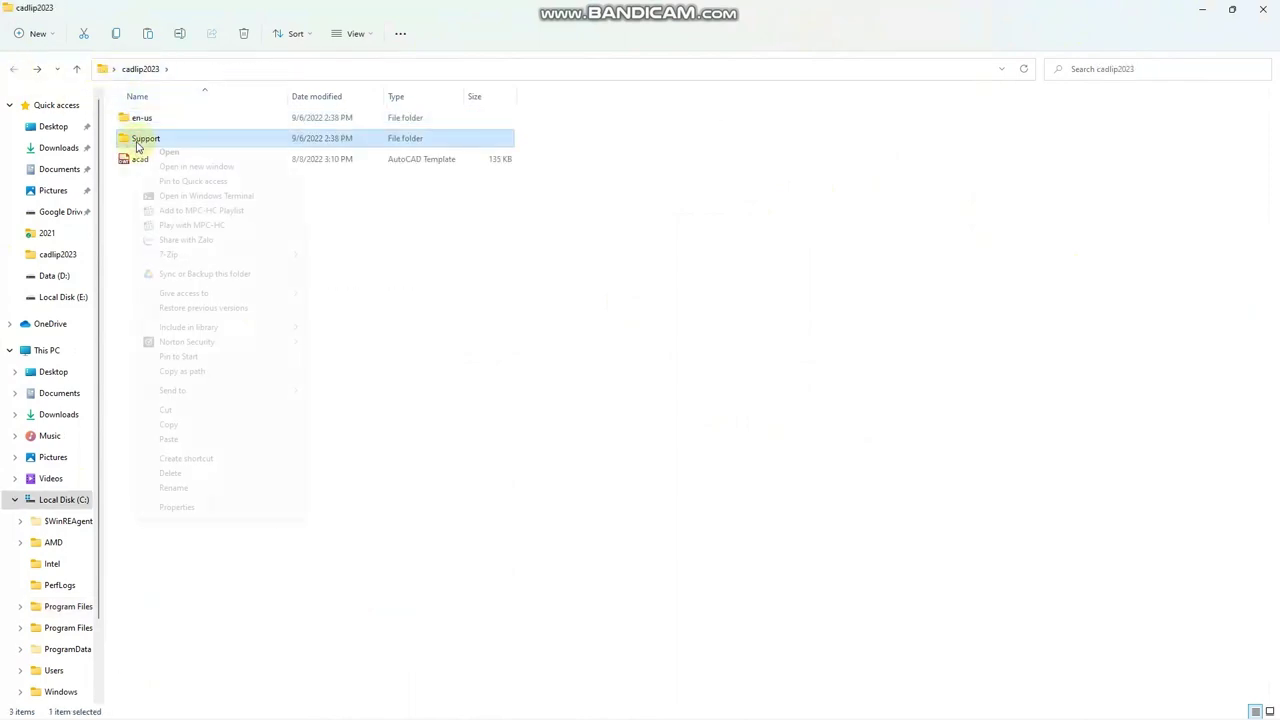
{"action": "left_click", "coordinate": [200, 424]}
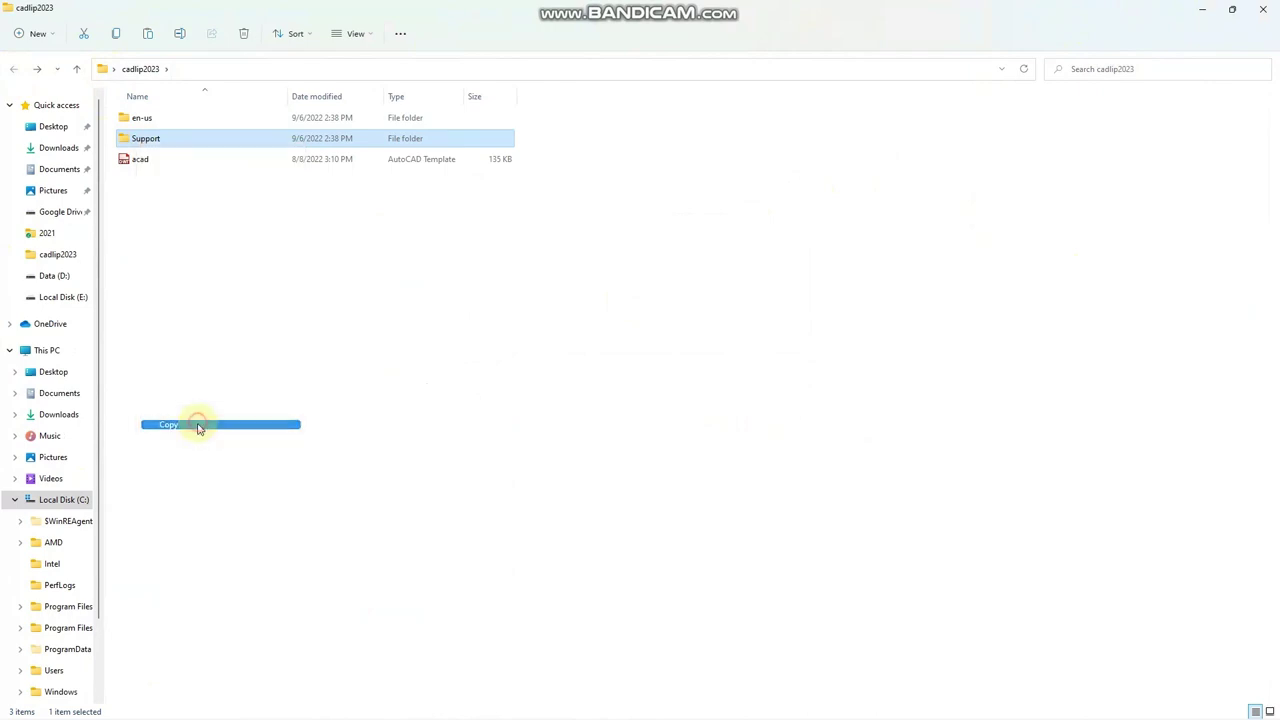
- Open the user's AppData\Roaming\Autodesk\AutoCAD 2021\R24.0\enu folder on drive C:
{"action": "left_click", "coordinate": [63, 506]}
{"action": "double_click", "coordinate": [144, 266]}
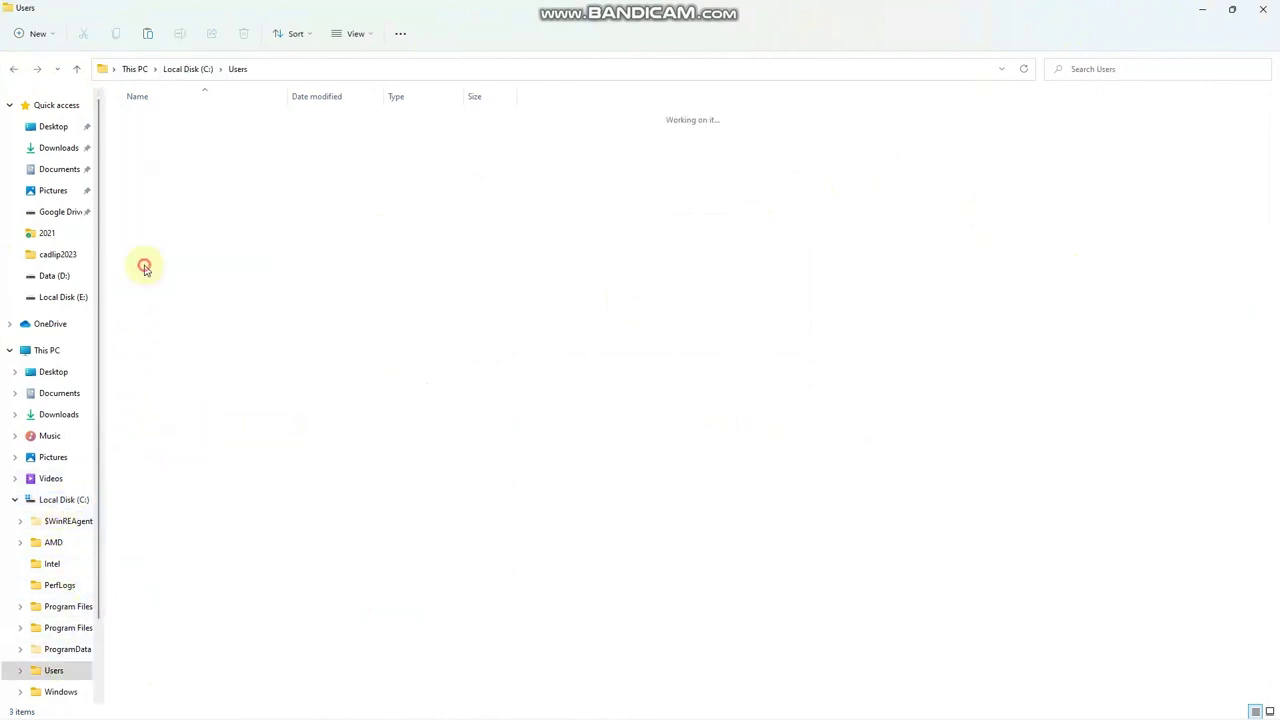
{"action": "left_click", "coordinate": [153, 143]}
{"action": "double_click", "coordinate": [153, 143]}
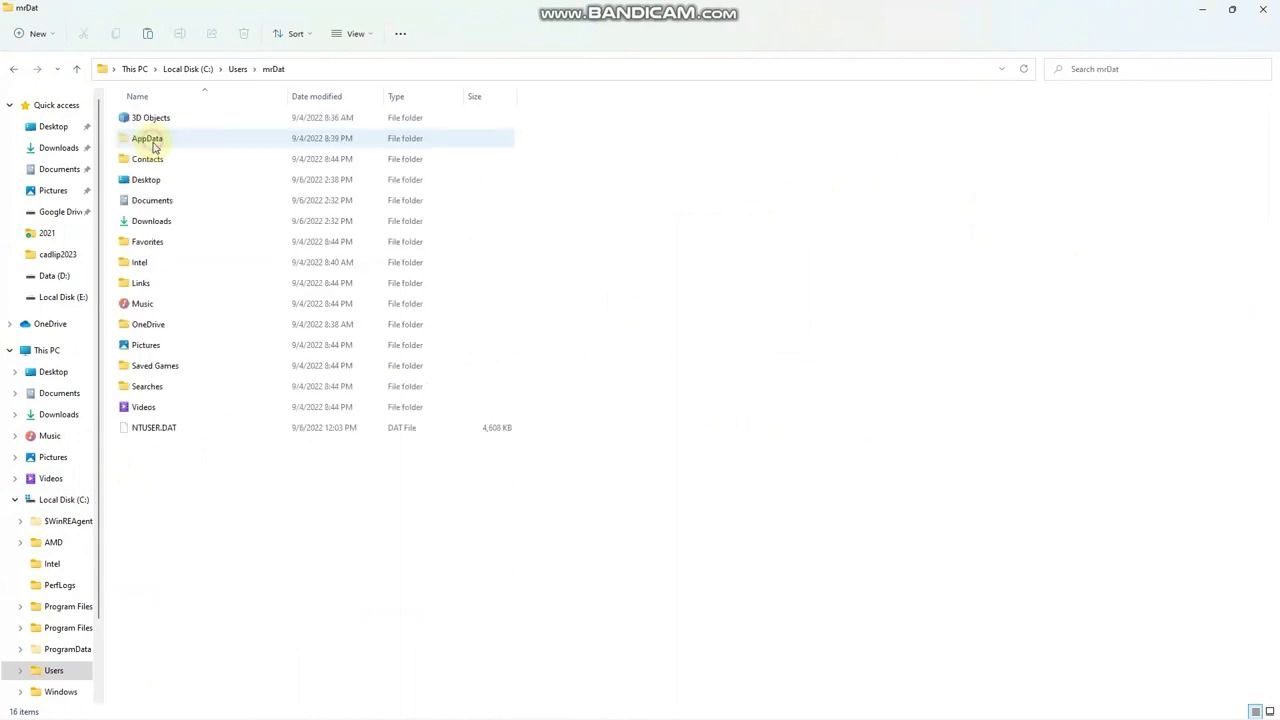
{"action": "double_click", "coordinate": [153, 143]}
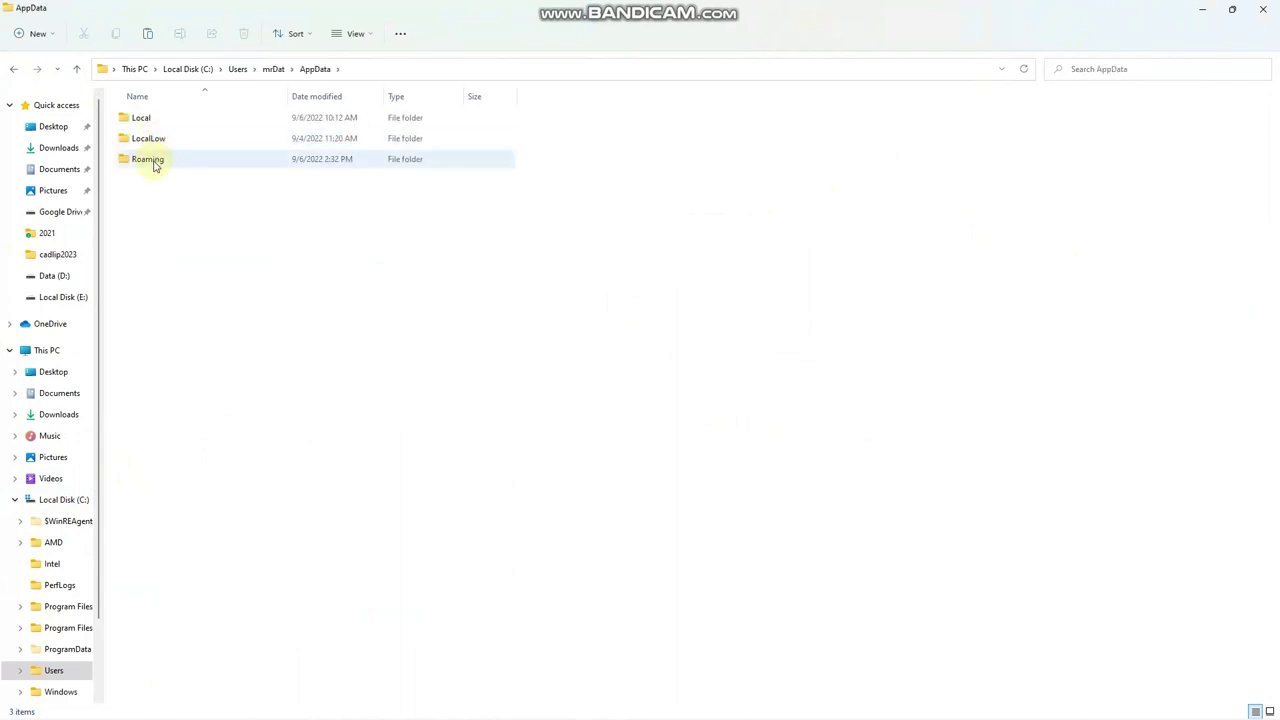
{"action": "double_click", "coordinate": [154, 160]}
{"action": "double_click", "coordinate": [154, 160]}
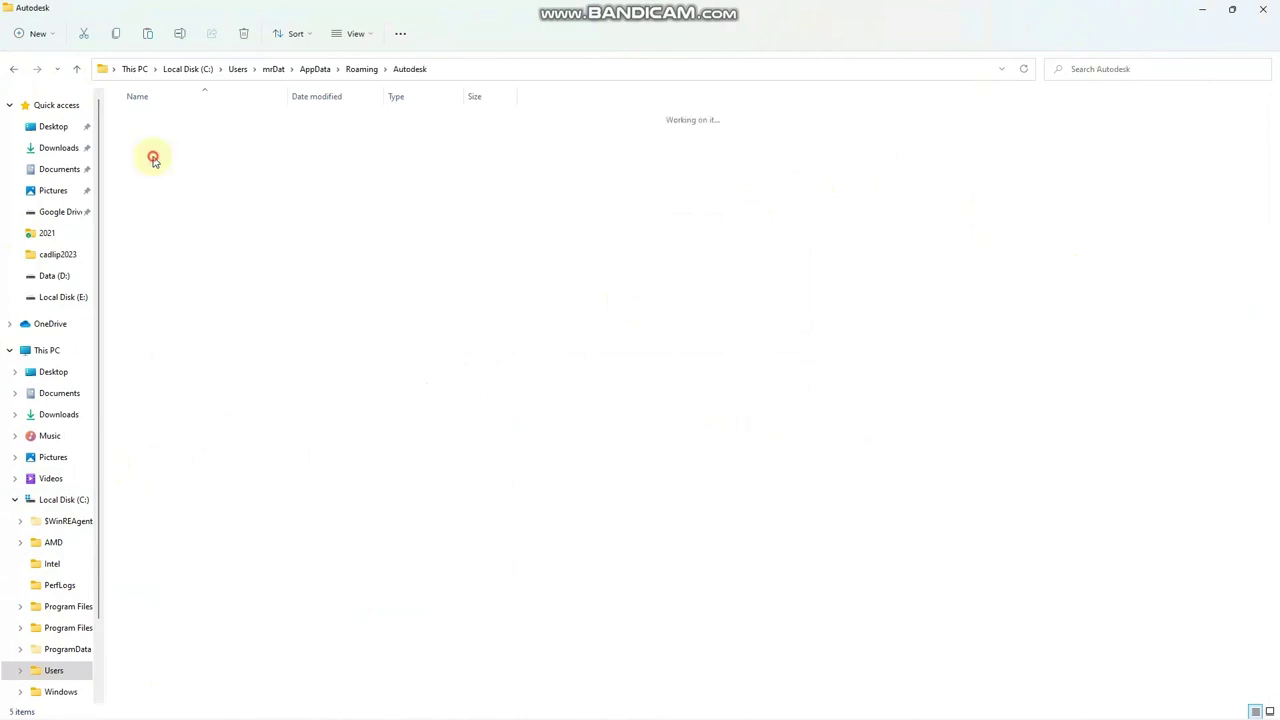
{"action": "double_click", "coordinate": [158, 183]}
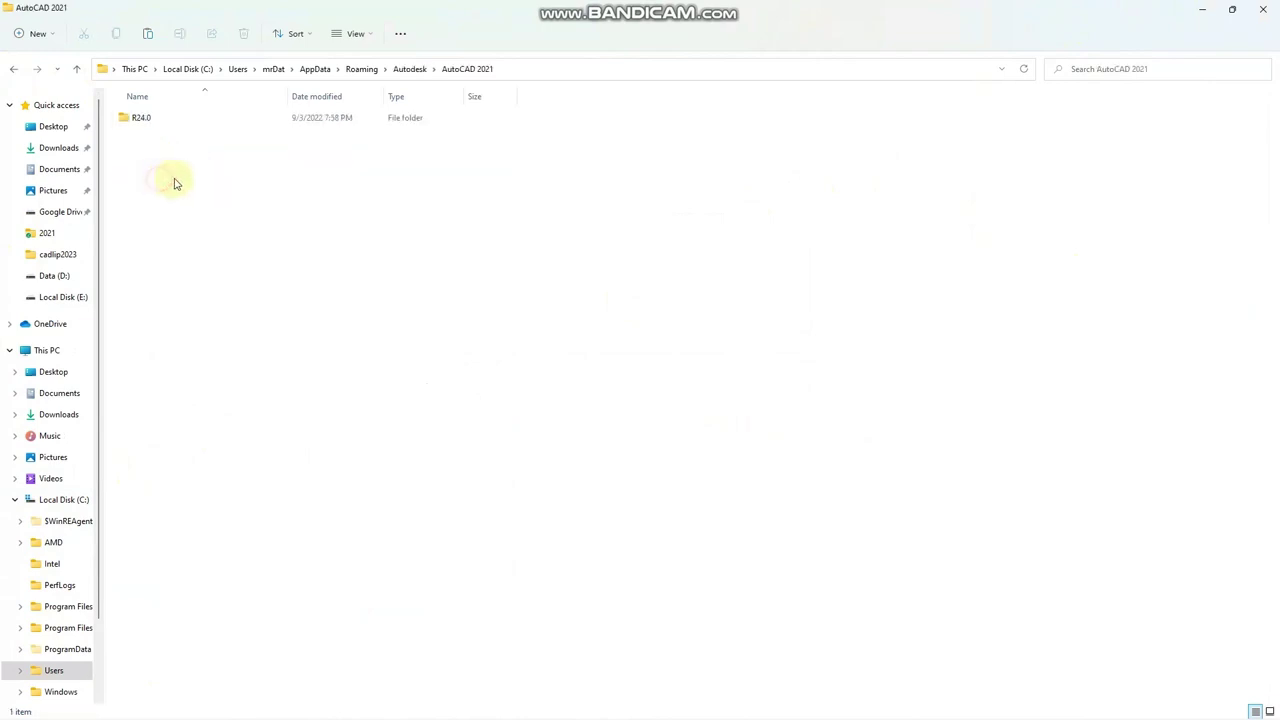
{"action": "double_click", "coordinate": [163, 118]}
{"action": "left_click", "coordinate": [163, 120]}
{"action": "double_click", "coordinate": [163, 120]}
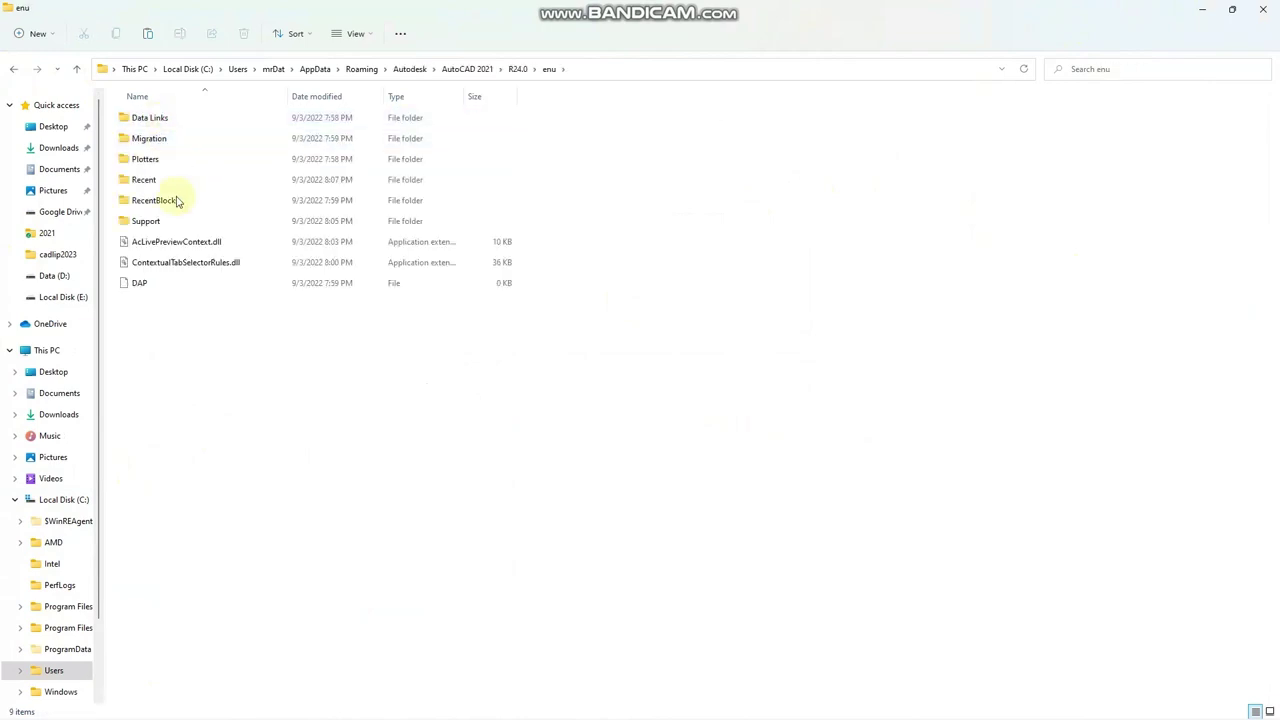
- Paste the Support folder into enu, replacing the existing files
{"action": "right_click", "coordinate": [743, 197]}
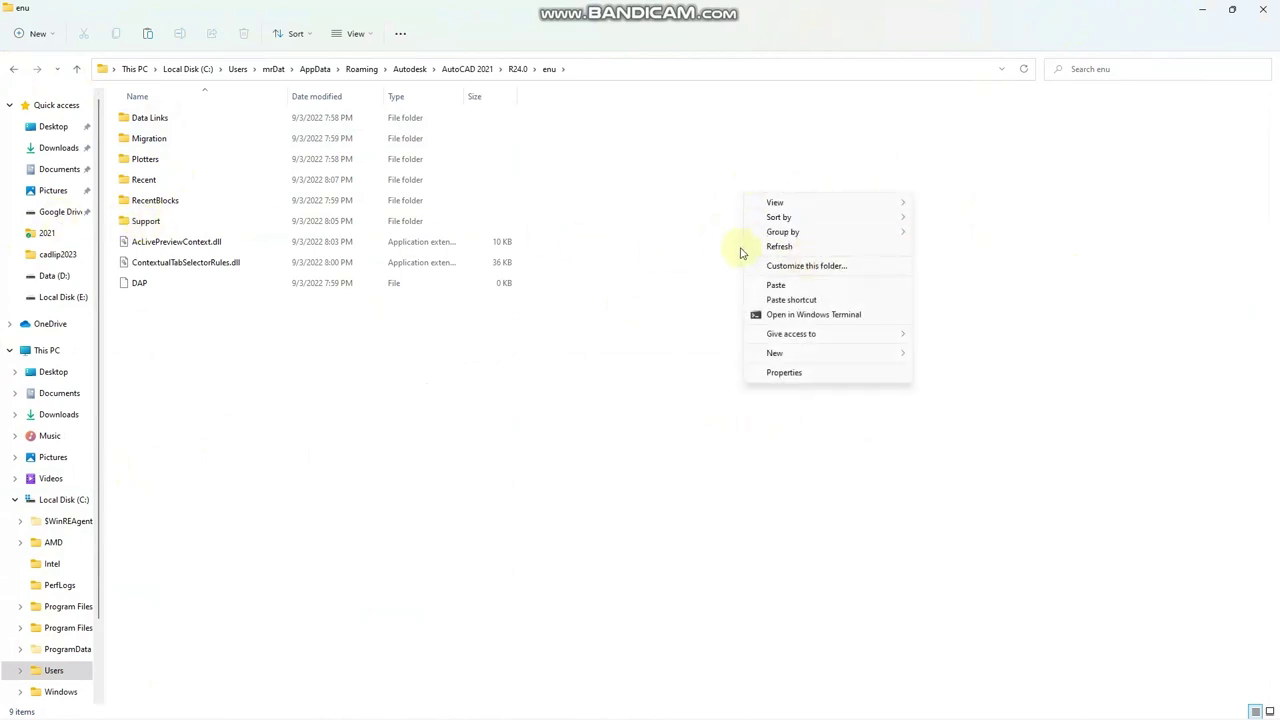
{"action": "left_click", "coordinate": [789, 285]}
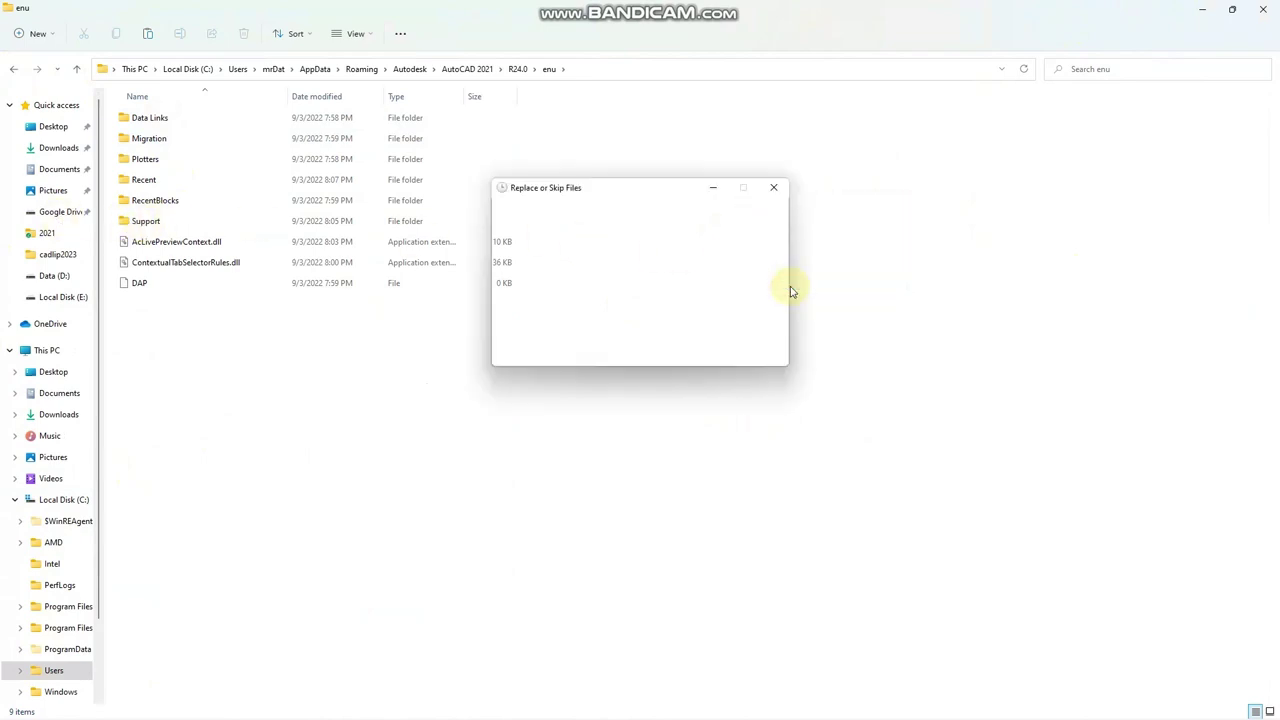
{"action": "left_click", "coordinate": [663, 259]}
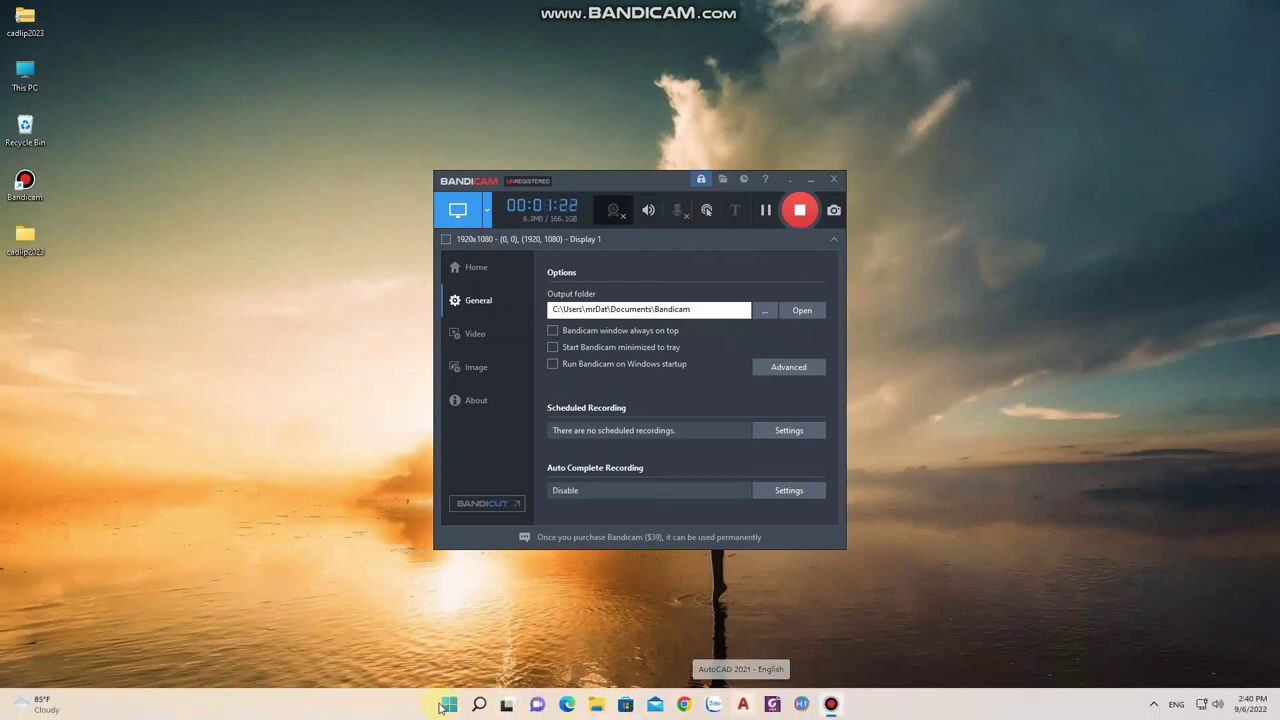
- Search for 'au' in Windows search and launch AutoCAD 2021 - English
{"action": "left_click", "coordinate": [476, 705]}
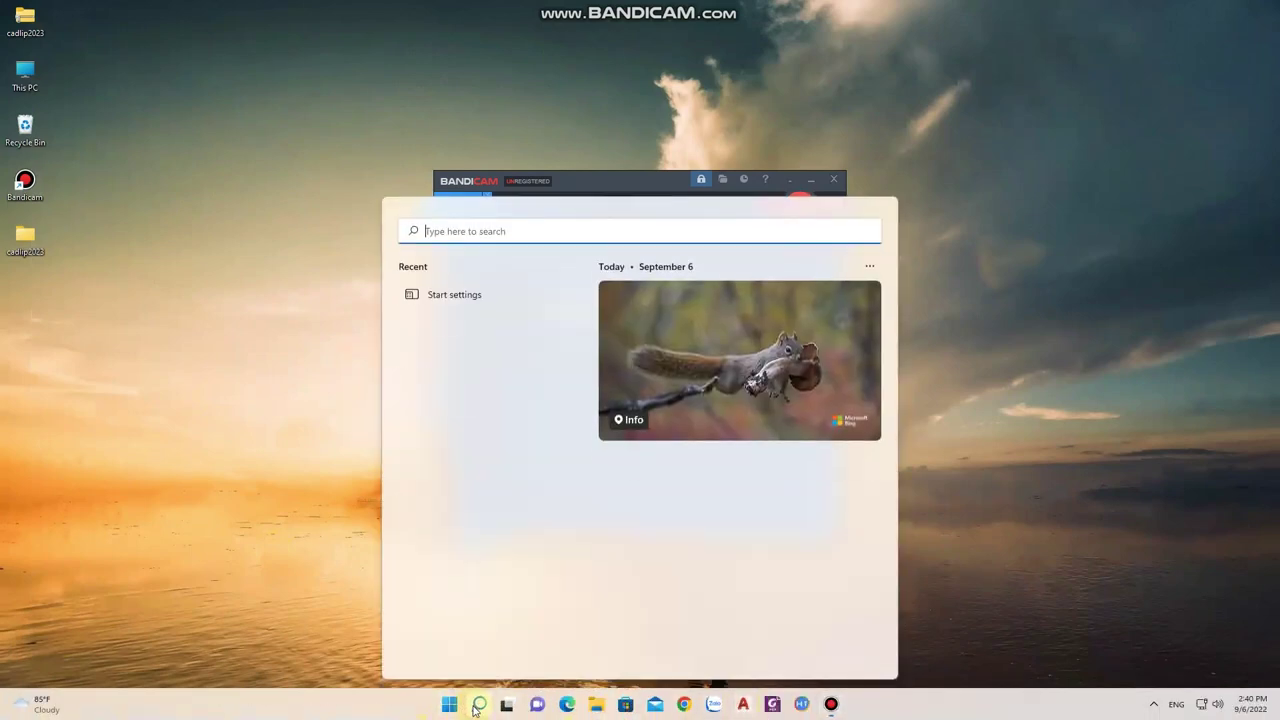
{"action": "type", "text": "a"}
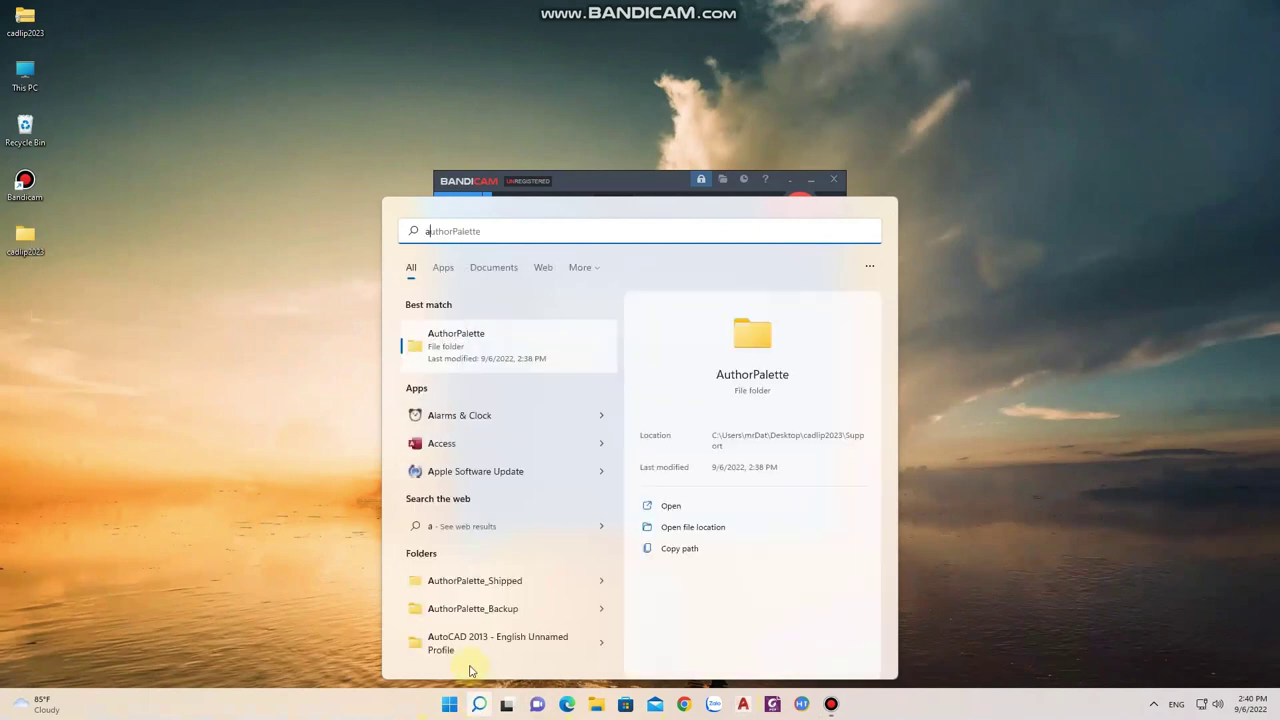
{"action": "type", "text": "u"}
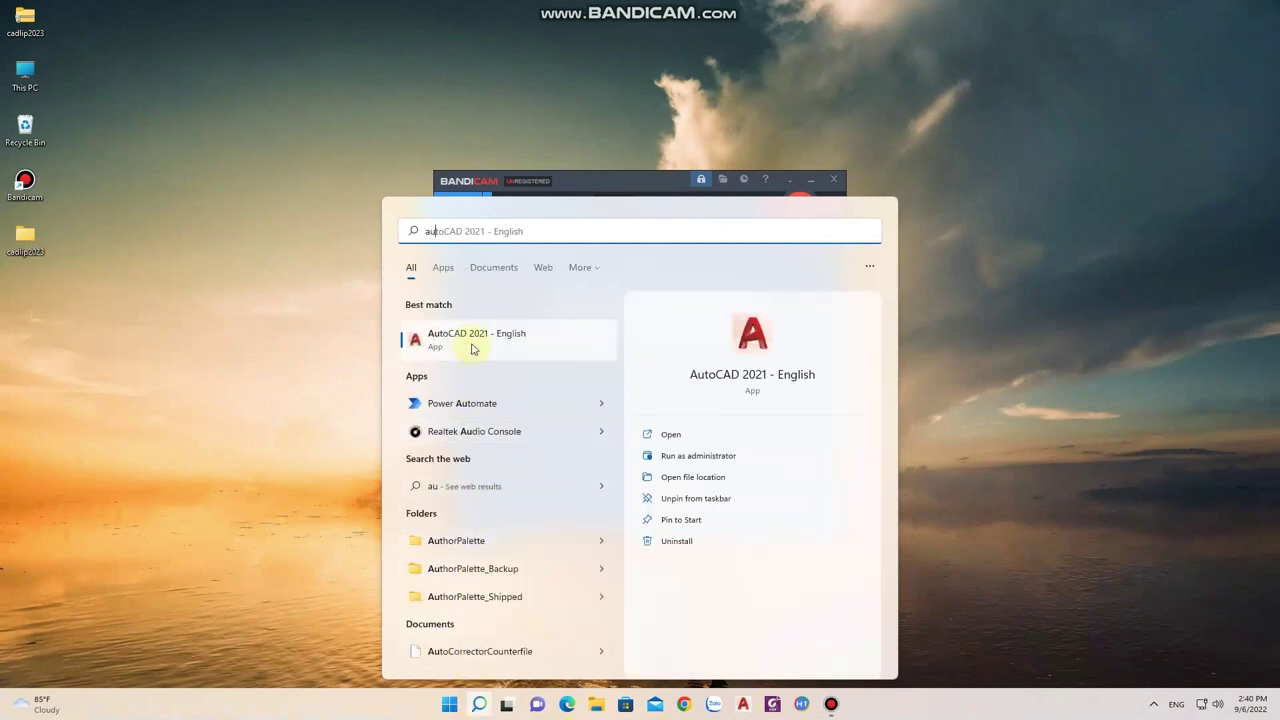
{"action": "left_click", "coordinate": [748, 333]}
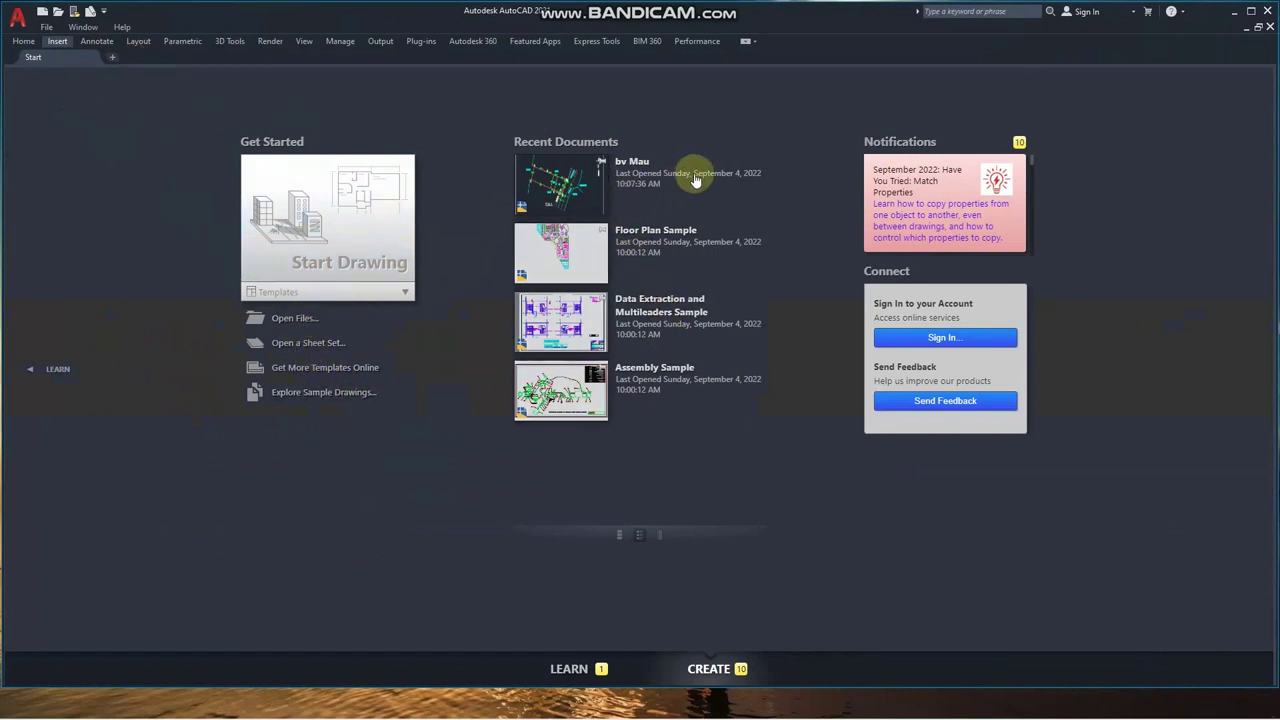
- Open the Cao Thanh Tra LB drawing from E:\bando\banve\2022
{"action": "left_click", "coordinate": [306, 320]}
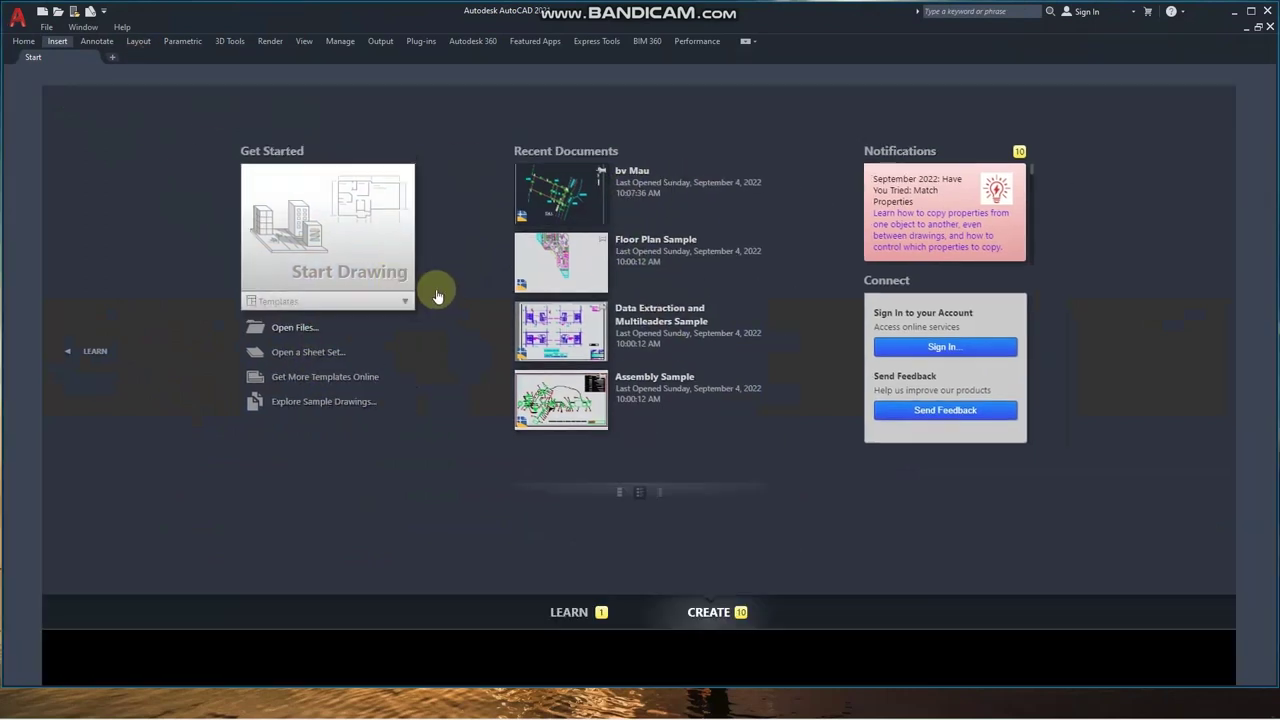
{"action": "left_click", "coordinate": [584, 211]}
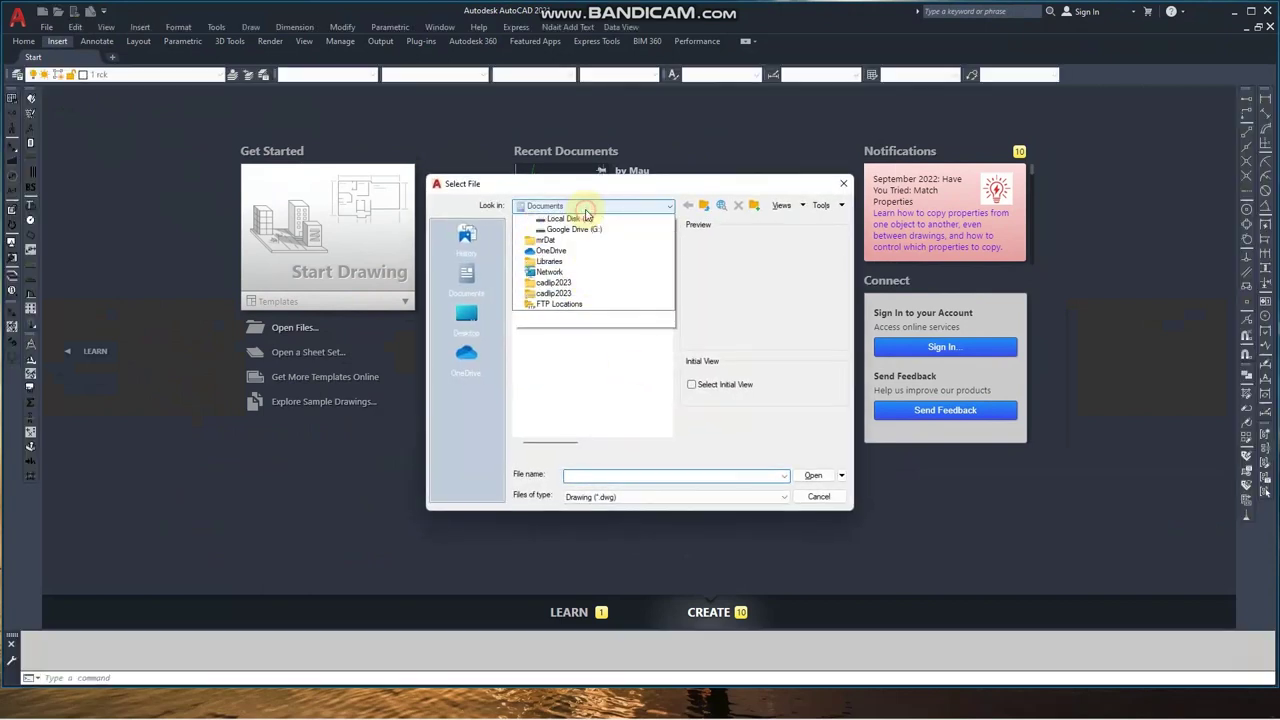
{"action": "left_click", "coordinate": [575, 295]}
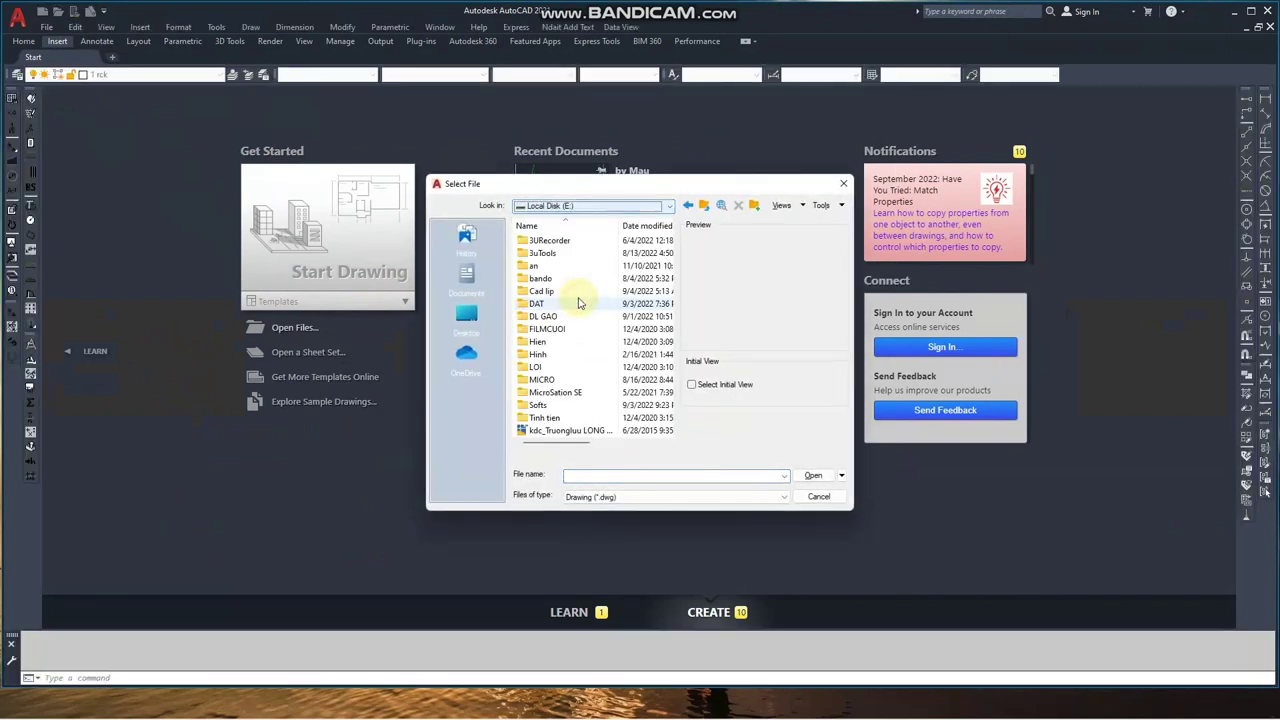
{"action": "double_click", "coordinate": [567, 283]}
{"action": "double_click", "coordinate": [566, 279]}
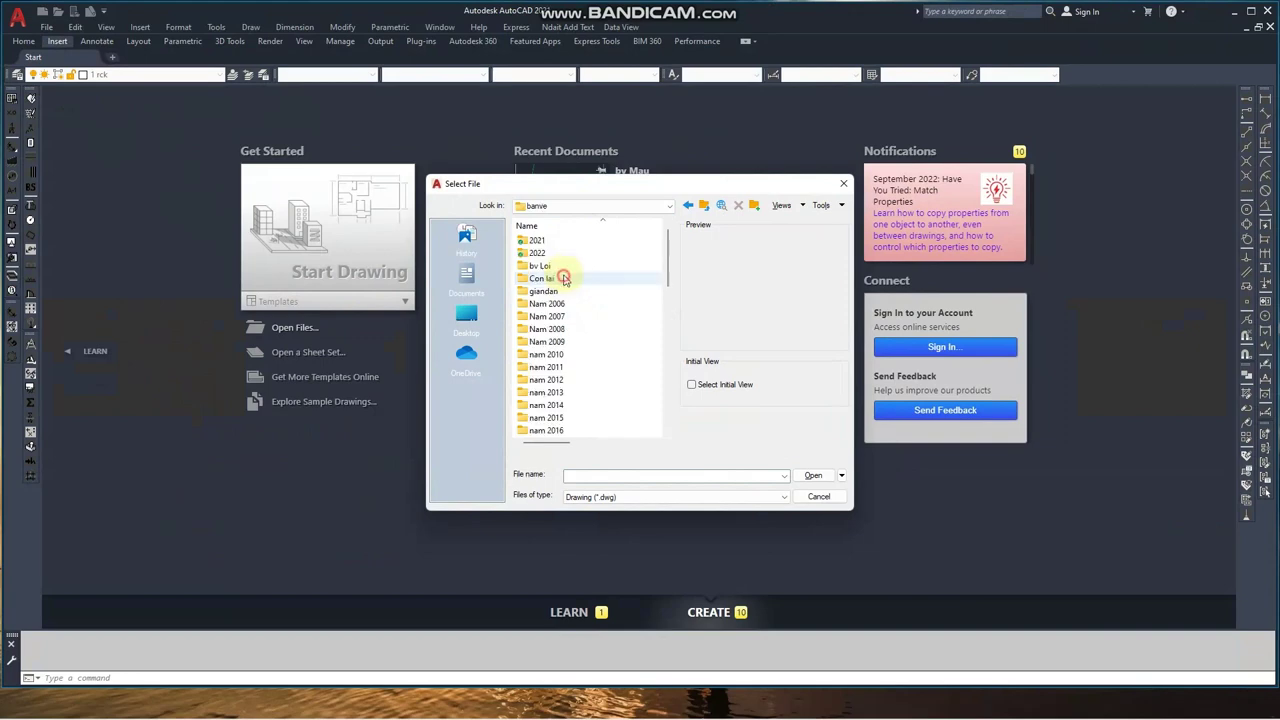
{"action": "double_click", "coordinate": [563, 254]}
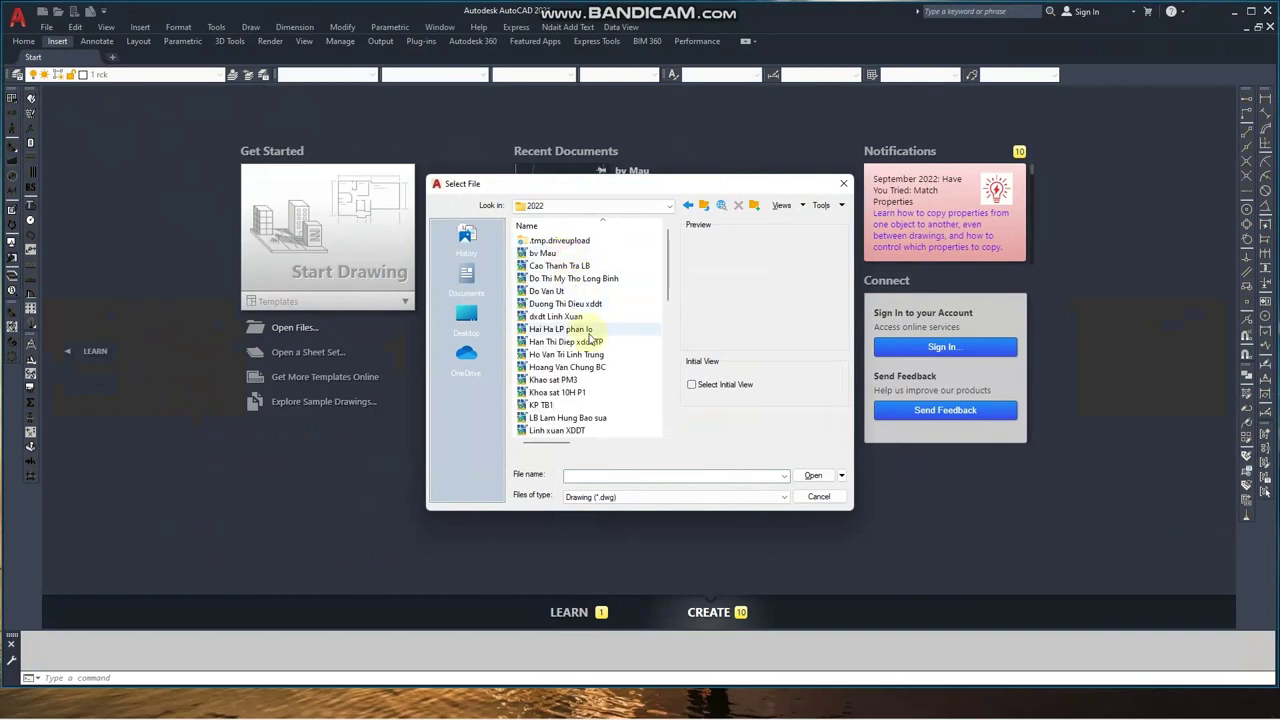
{"action": "left_click", "coordinate": [584, 268]}
{"action": "double_click", "coordinate": [585, 269]}
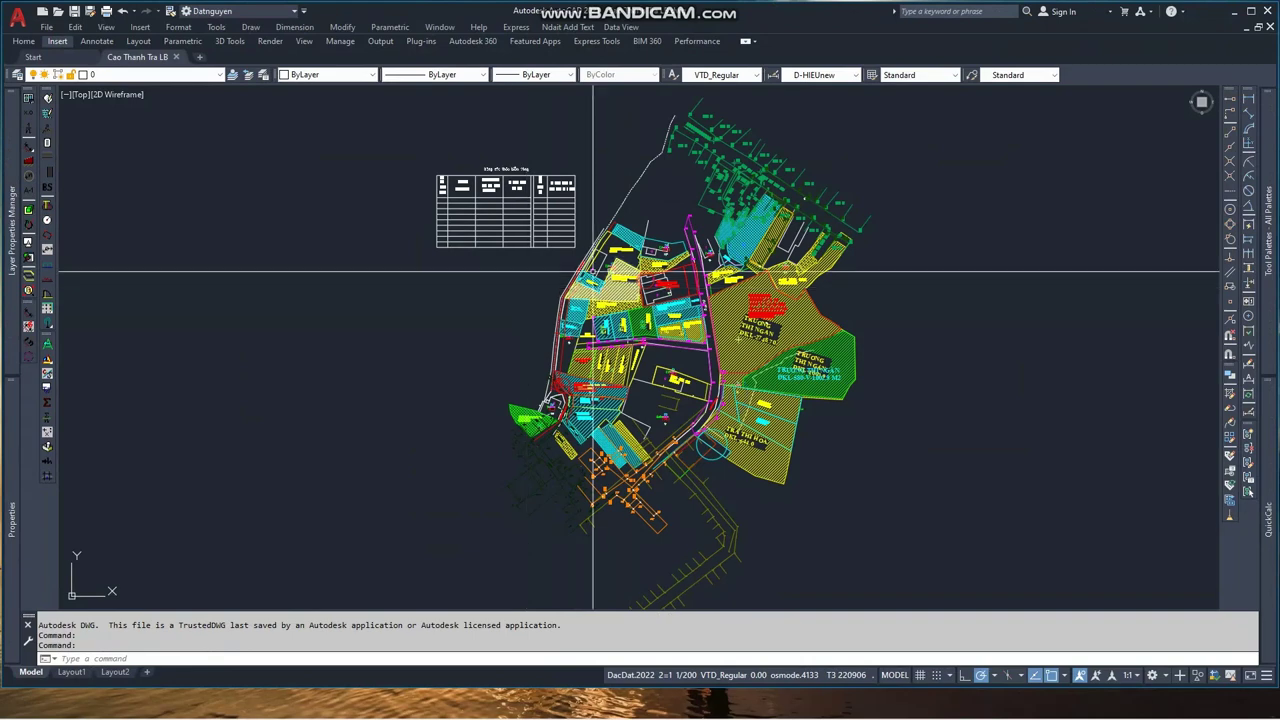
{"action": "scroll", "coordinate": [799, 370], "scroll_direction": "down", "scroll_amount": 4}
{"action": "scroll", "coordinate": [600, 380], "scroll_direction": "down", "scroll_amount": 4}
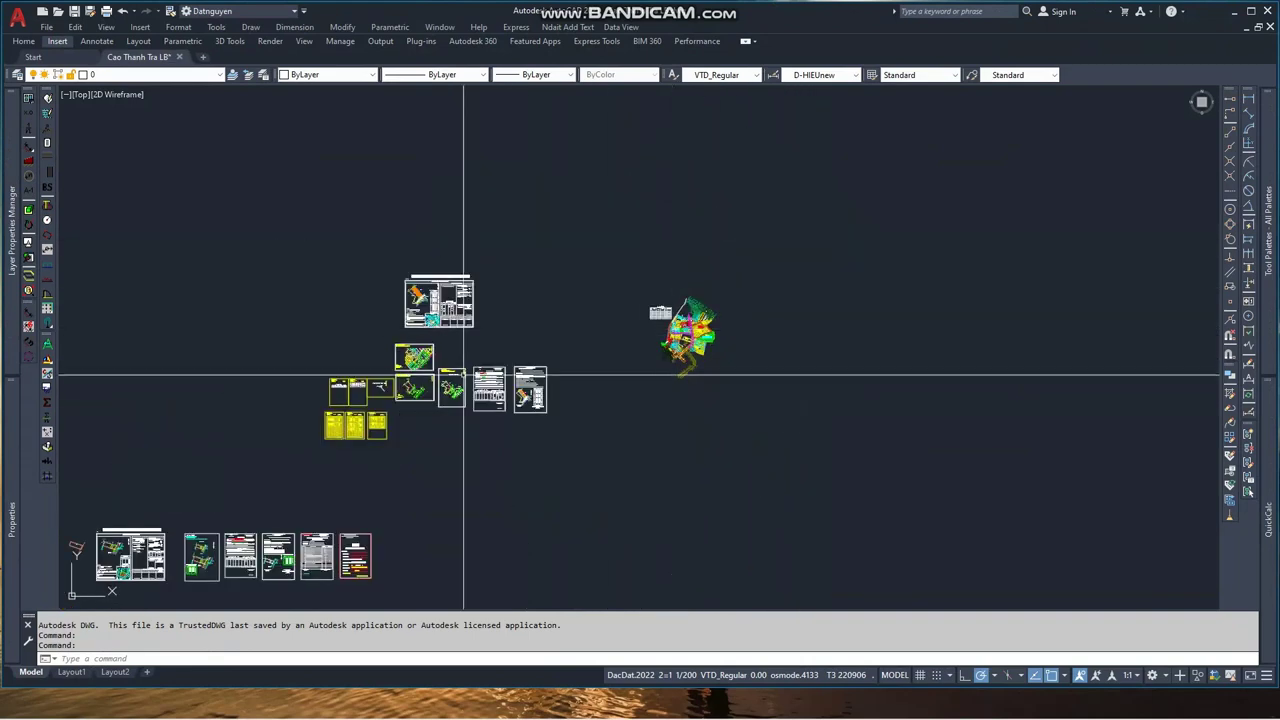
{"action": "scroll", "coordinate": [589, 327], "scroll_direction": "down", "scroll_amount": 2}
{"action": "middle_click_drag", "start_coordinate": [889, 298], "coordinate": [726, 343]}
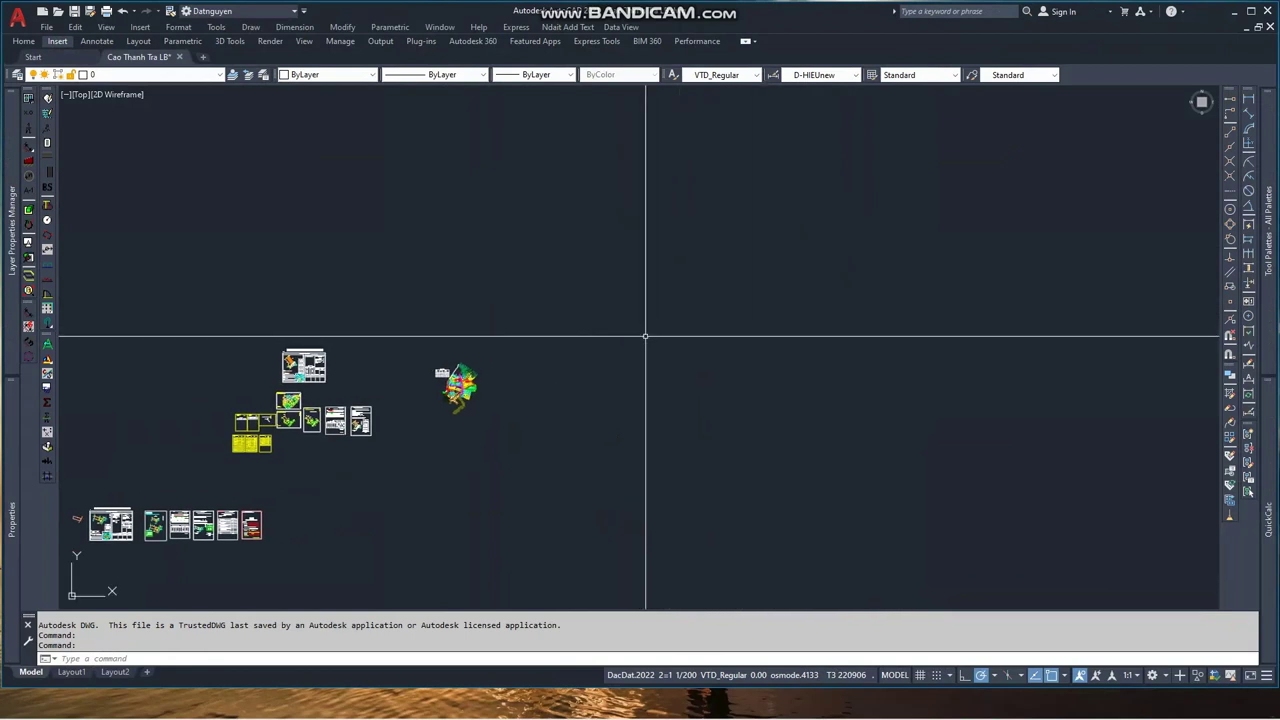
- Set the drawing scale to 1/500 and keep a rounding factor of 2 using the add-on commands
{"action": "left_click", "coordinate": [29, 130]}
{"action": "type", "text": "500"}
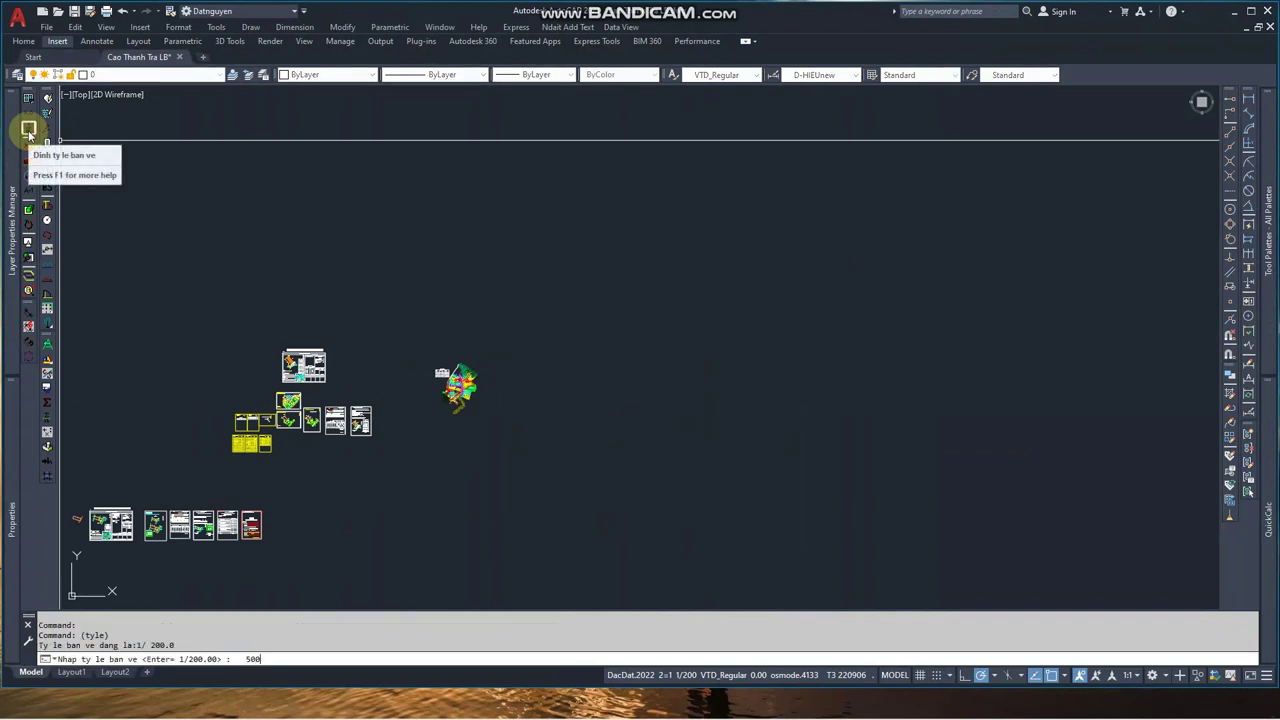
{"action": "key", "text": "Return"}
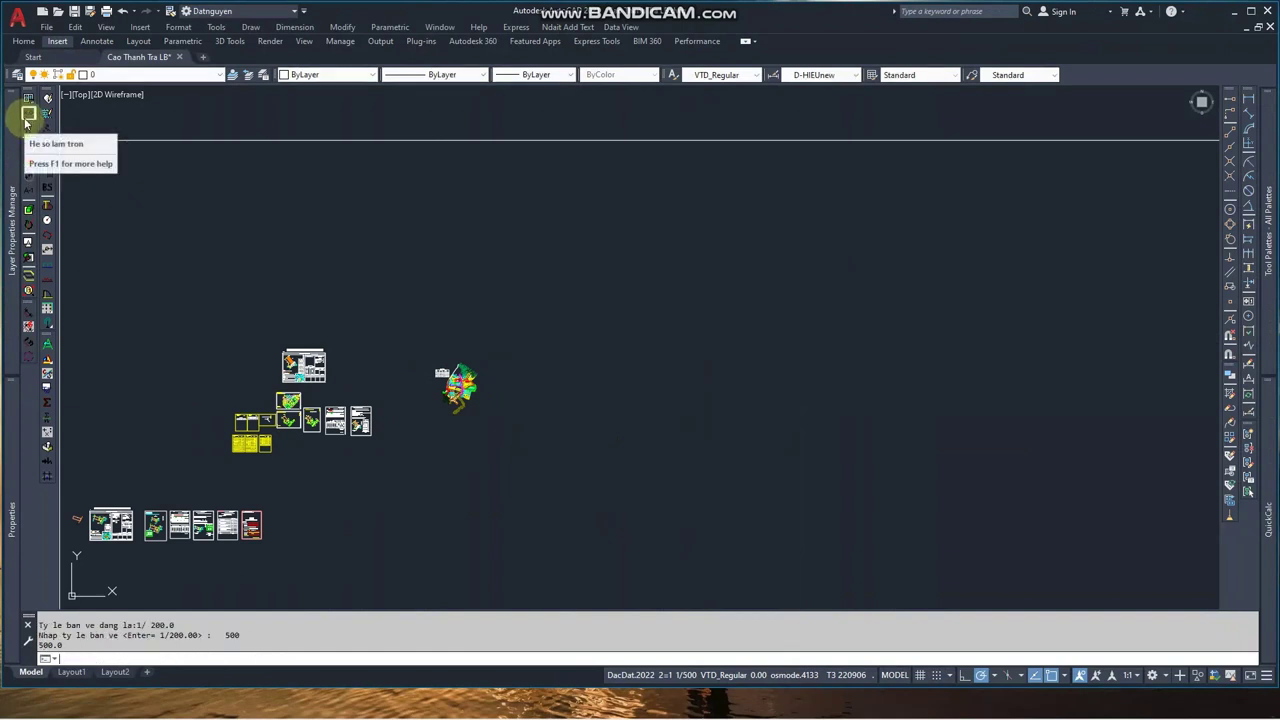
{"action": "left_click", "coordinate": [26, 120]}
{"action": "type", "text": "2"}
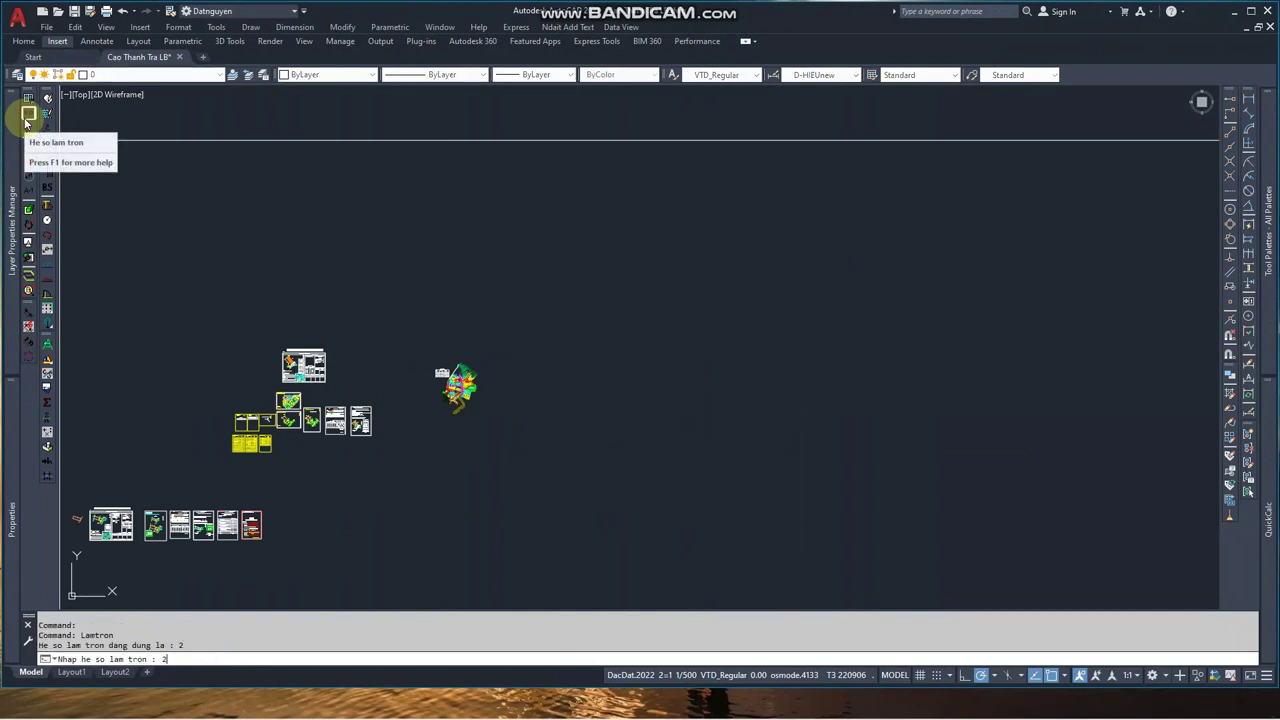
{"action": "key", "text": "Return"}
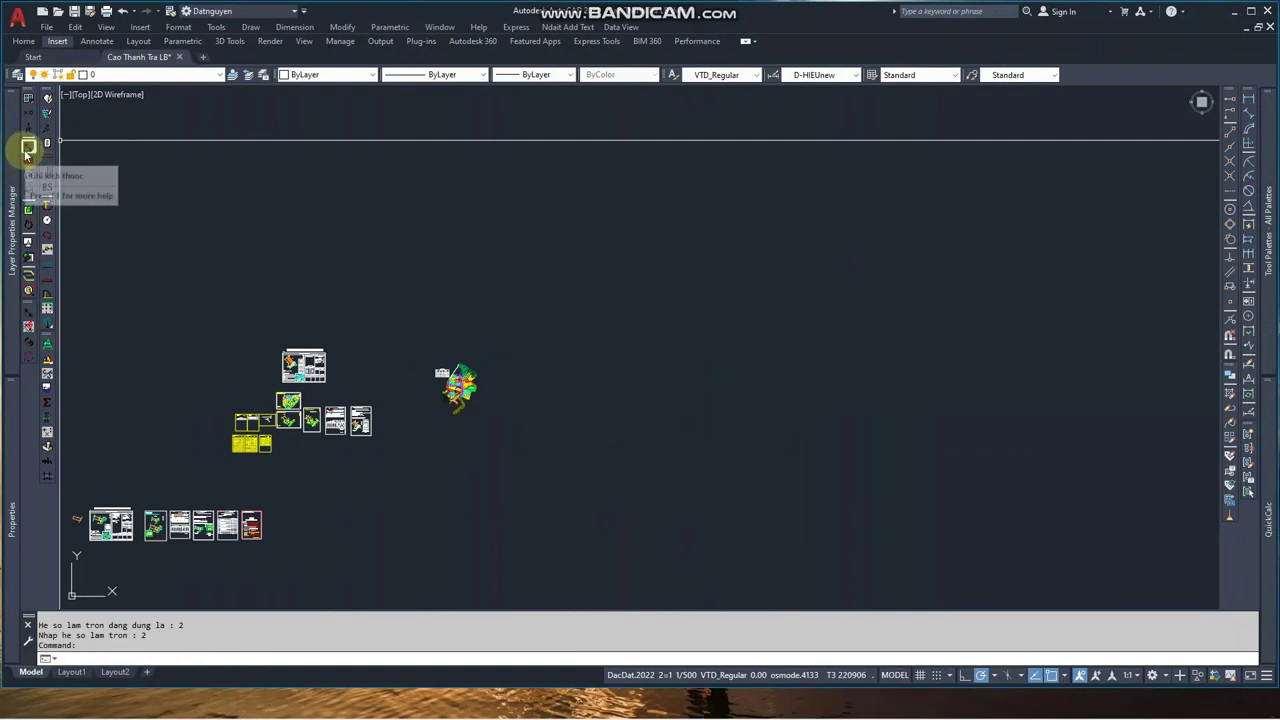
- Label the 2.35 edge length at point 17 with the KITH command
{"action": "scroll", "coordinate": [303, 370], "scroll_direction": "up", "scroll_amount": 5}
{"action": "scroll", "coordinate": [280, 300], "scroll_direction": "up", "scroll_amount": 5}
{"action": "scroll", "coordinate": [380, 230], "scroll_direction": "down", "scroll_amount": 1}
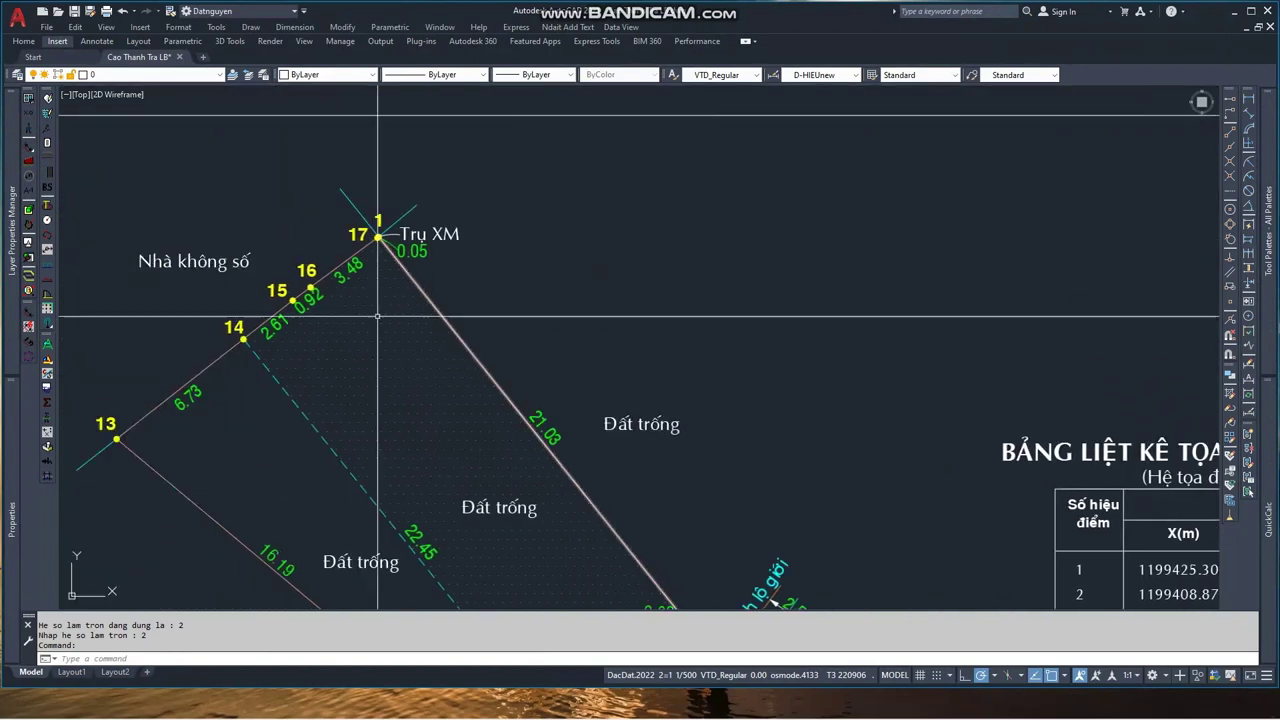
{"action": "left_click", "coordinate": [29, 148]}
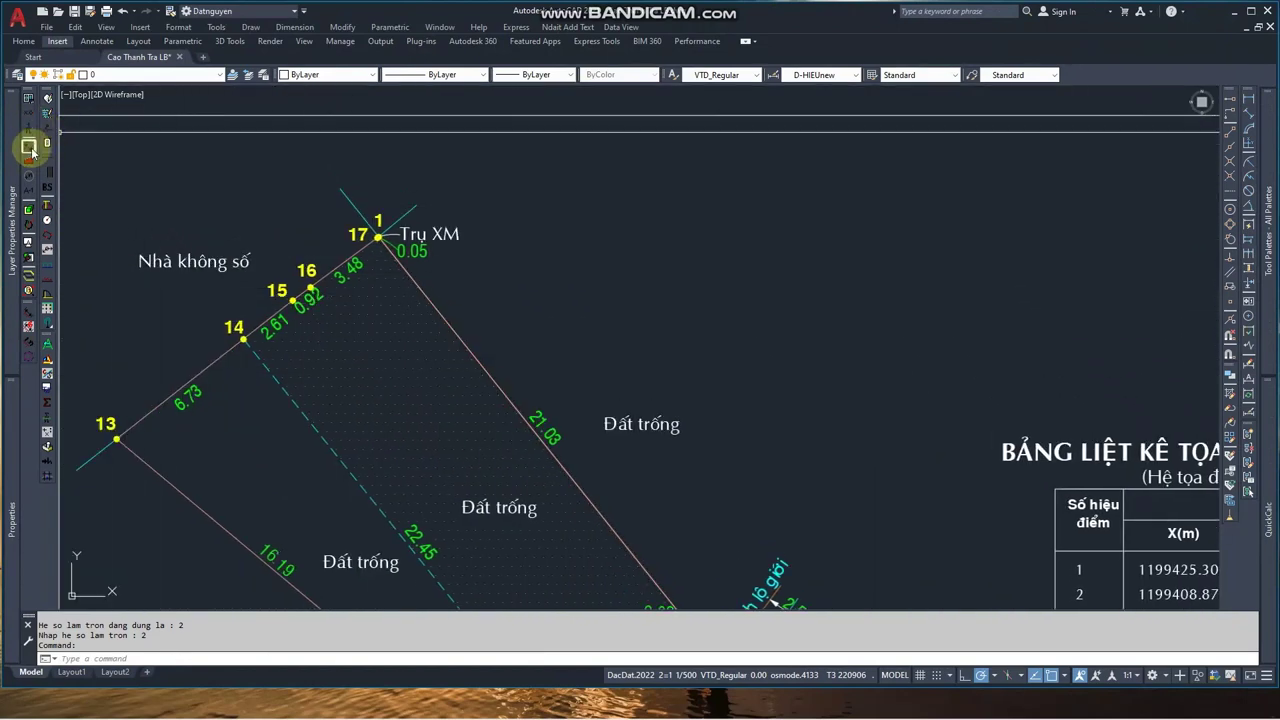
{"action": "left_click", "coordinate": [405, 235]}
{"action": "key", "text": "Return"}
{"action": "key", "text": "Return"}
{"action": "key", "text": "Return"}
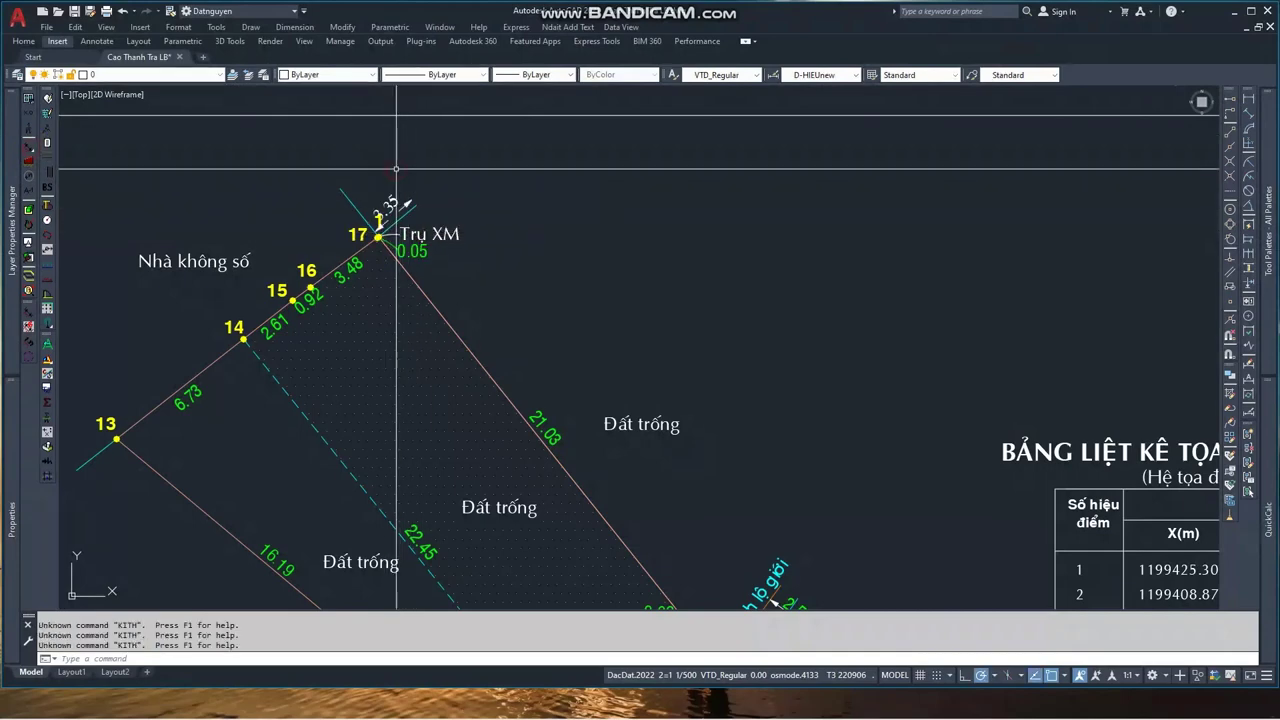
{"action": "key", "text": "Return"}
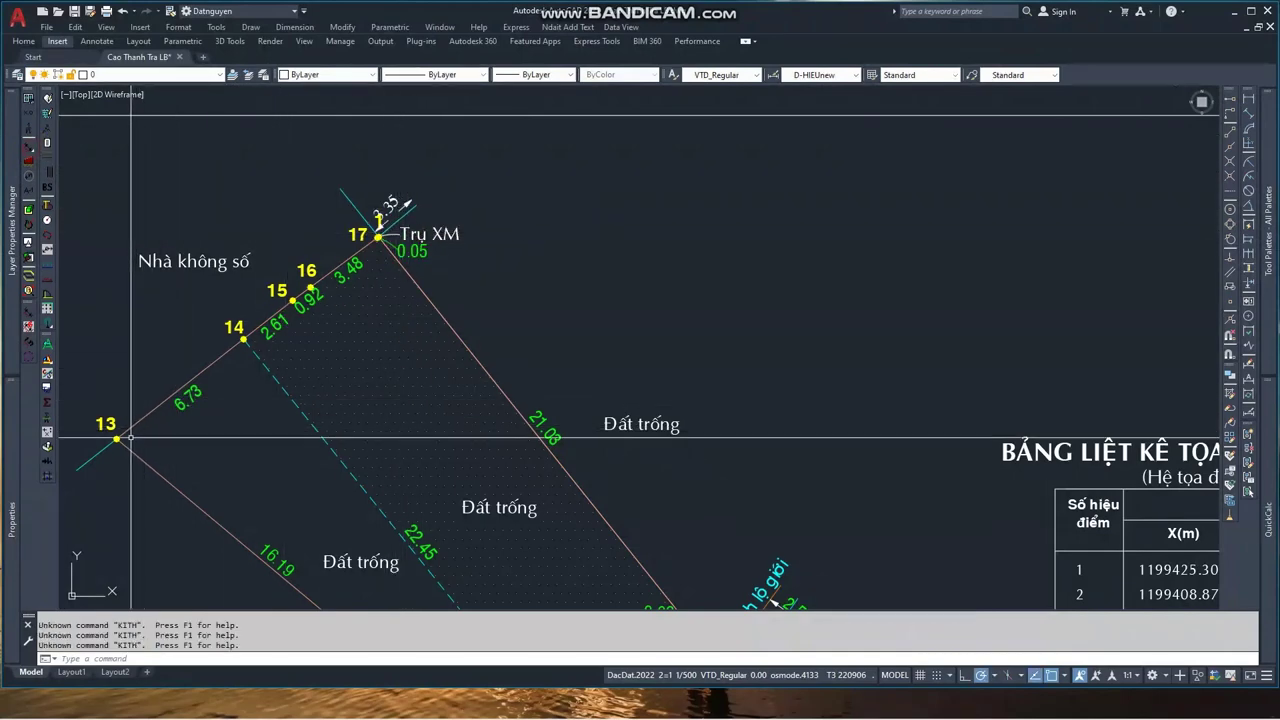
- Label the 11.21 length of edge 13–14 by picking points 13 and 14
{"action": "scroll", "coordinate": [117, 439], "scroll_direction": "up", "scroll_amount": 5}
{"action": "left_click", "coordinate": [120, 440]}
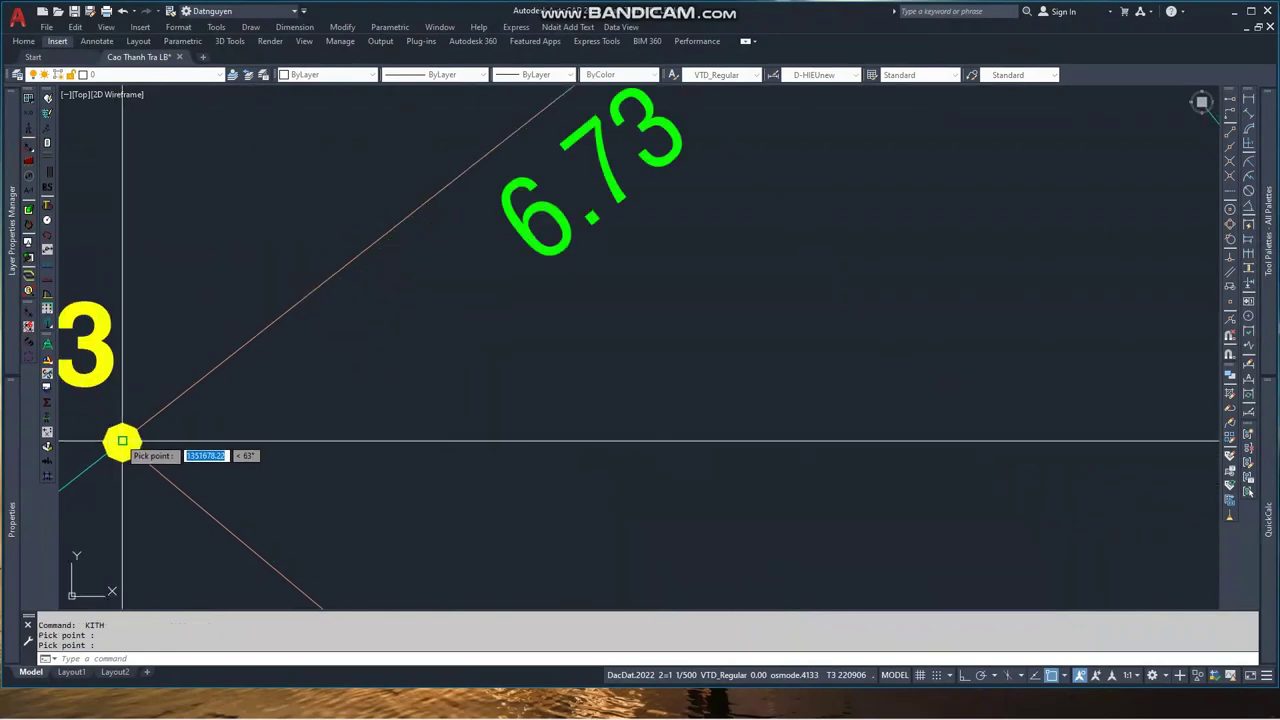
{"action": "scroll", "coordinate": [270, 357], "scroll_direction": "down", "scroll_amount": 6}
{"action": "scroll", "coordinate": [270, 357], "scroll_direction": "up", "scroll_amount": 7}
{"action": "scroll", "coordinate": [270, 357], "scroll_direction": "up", "scroll_amount": 1}
{"action": "middle_click_drag", "start_coordinate": [414, 371], "coordinate": [510, 302]}
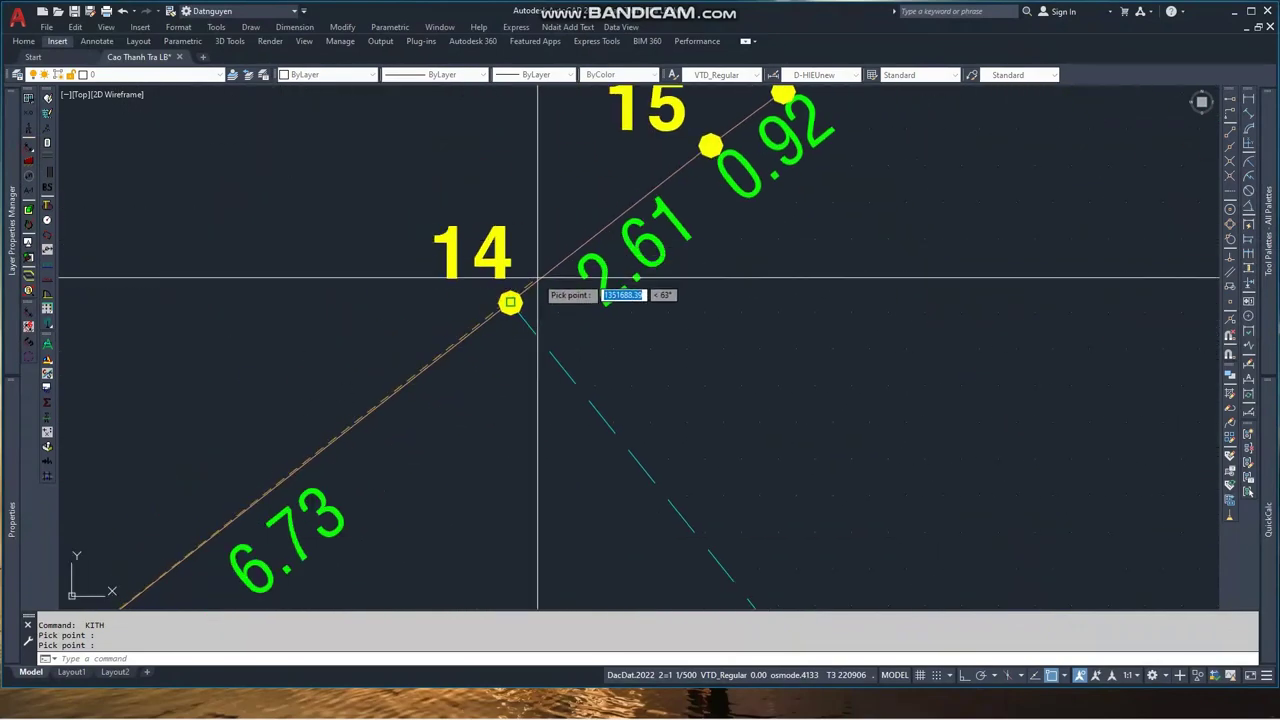
{"action": "left_click", "coordinate": [510, 302]}
{"action": "scroll", "coordinate": [510, 302], "scroll_direction": "down", "scroll_amount": 6}
{"action": "scroll", "coordinate": [463, 309], "scroll_direction": "down", "scroll_amount": 2}
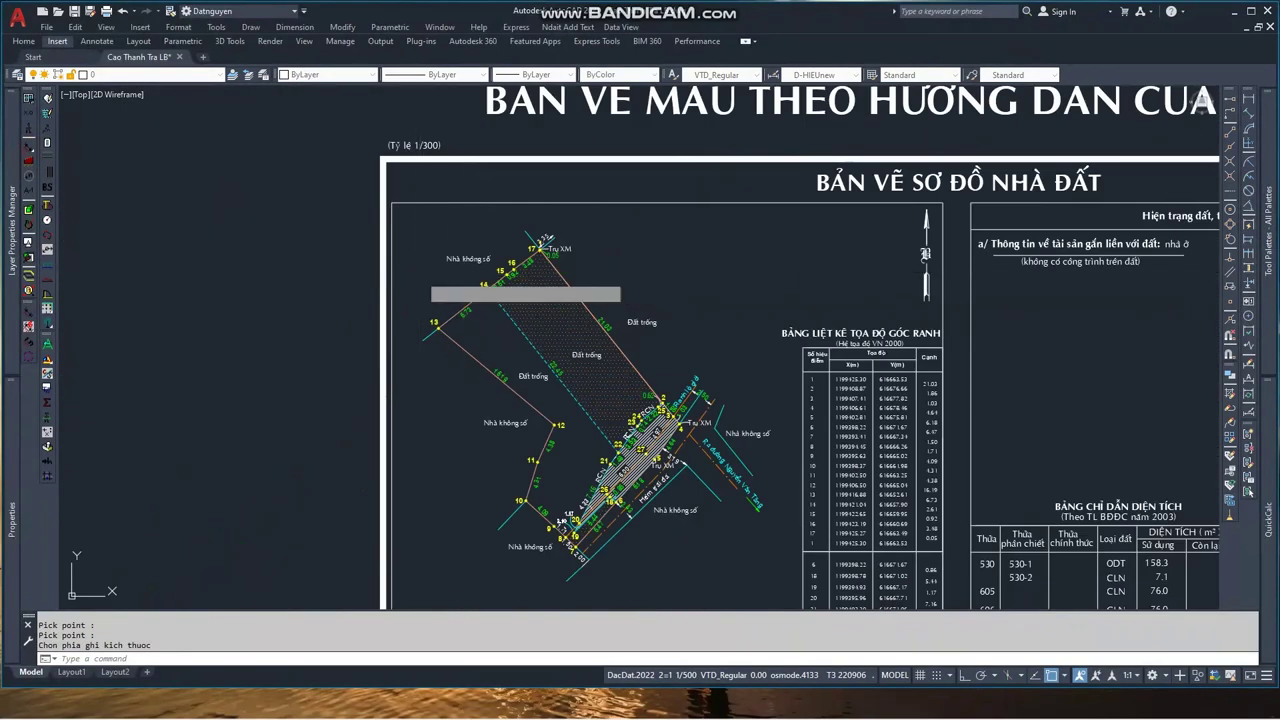
{"action": "scroll", "coordinate": [463, 309], "scroll_direction": "up", "scroll_amount": 6}
{"action": "scroll", "coordinate": [463, 309], "scroll_direction": "down", "scroll_amount": 3}
{"action": "scroll", "coordinate": [463, 309], "scroll_direction": "down", "scroll_amount": 7}
- Compute and label the area of parcel 583 on the location map using the Dtich command
{"action": "scroll", "coordinate": [463, 309], "scroll_direction": "down", "scroll_amount": 2}
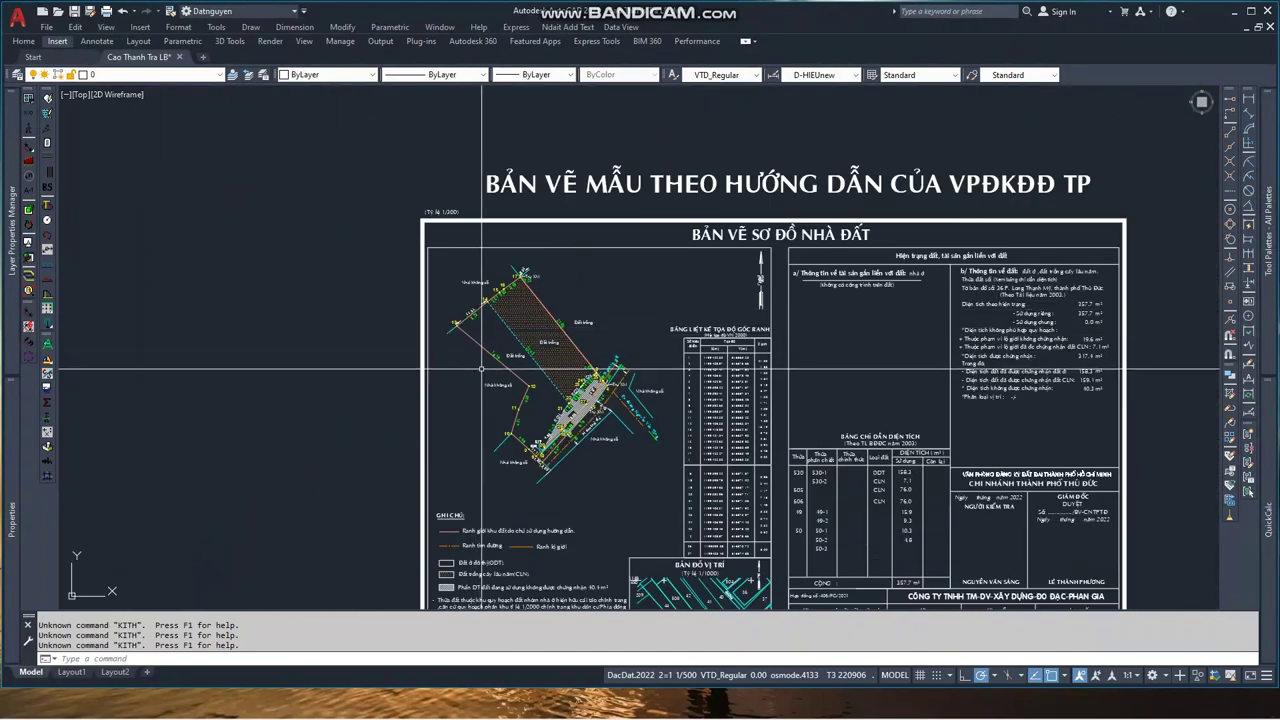
{"action": "middle_click_drag", "start_coordinate": [463, 309], "coordinate": [453, 289]}
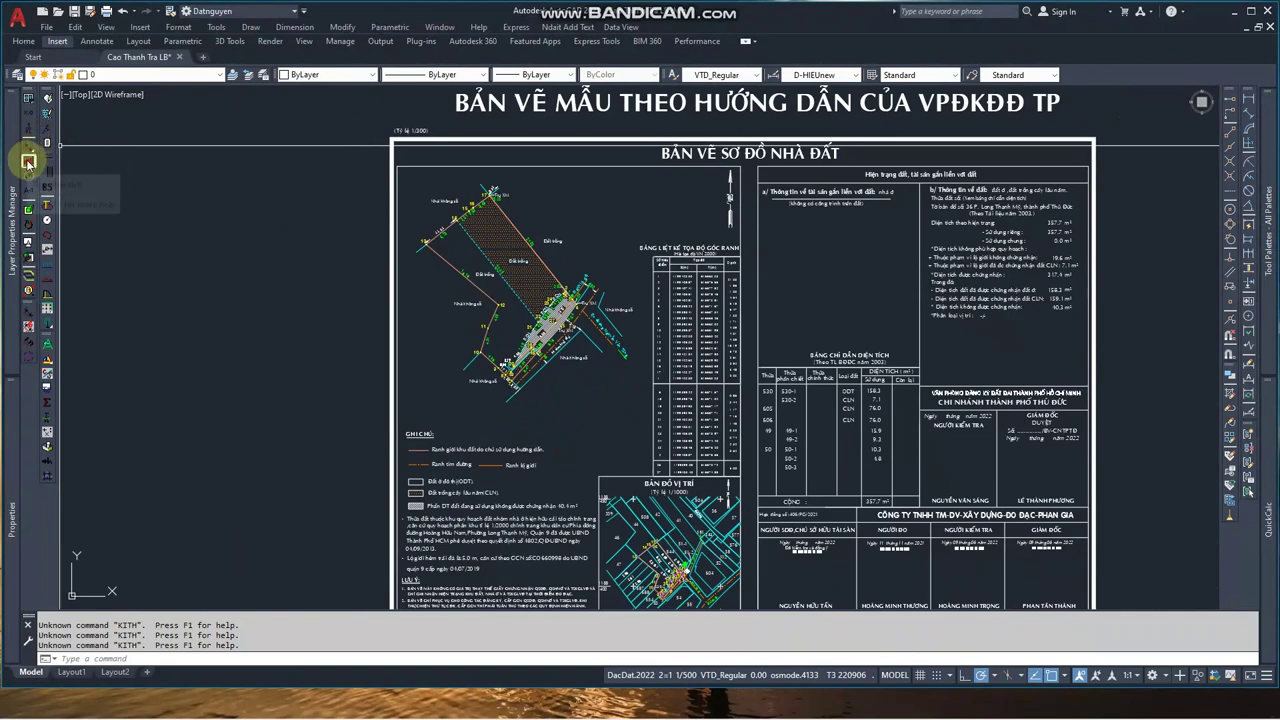
{"action": "left_click", "coordinate": [28, 162]}
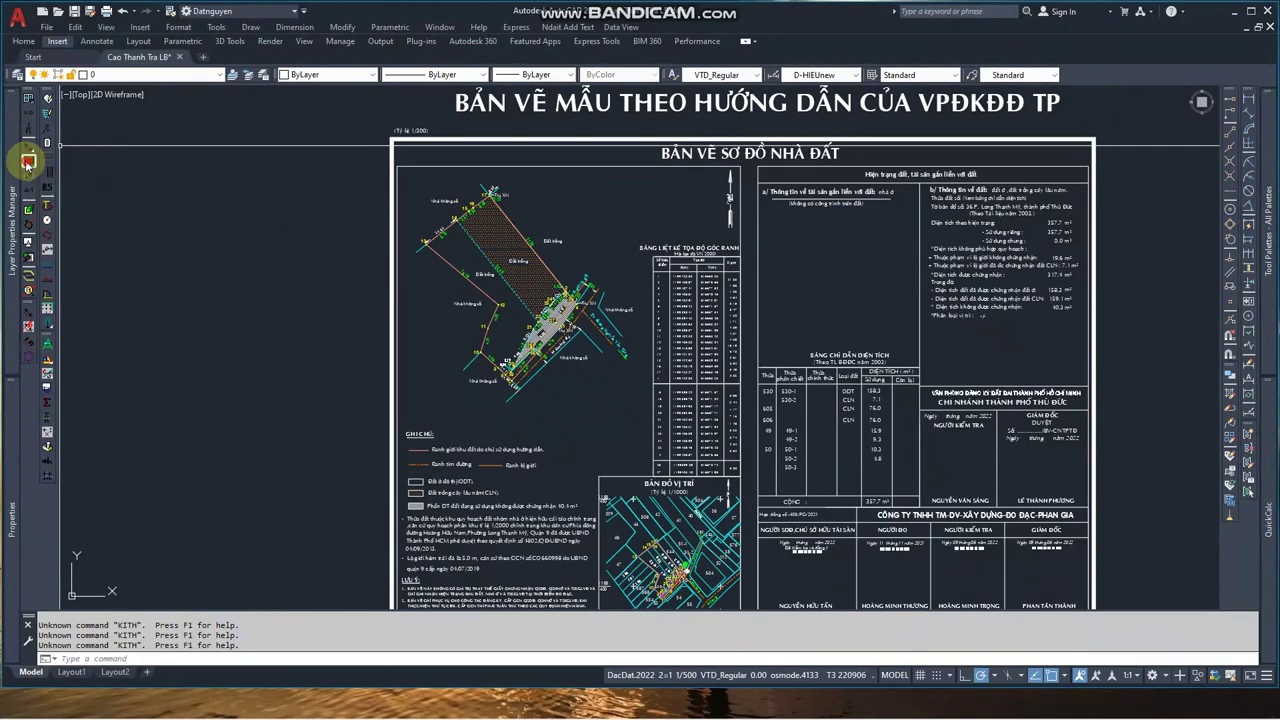
{"action": "scroll", "coordinate": [640, 562], "scroll_direction": "up", "scroll_amount": 6}
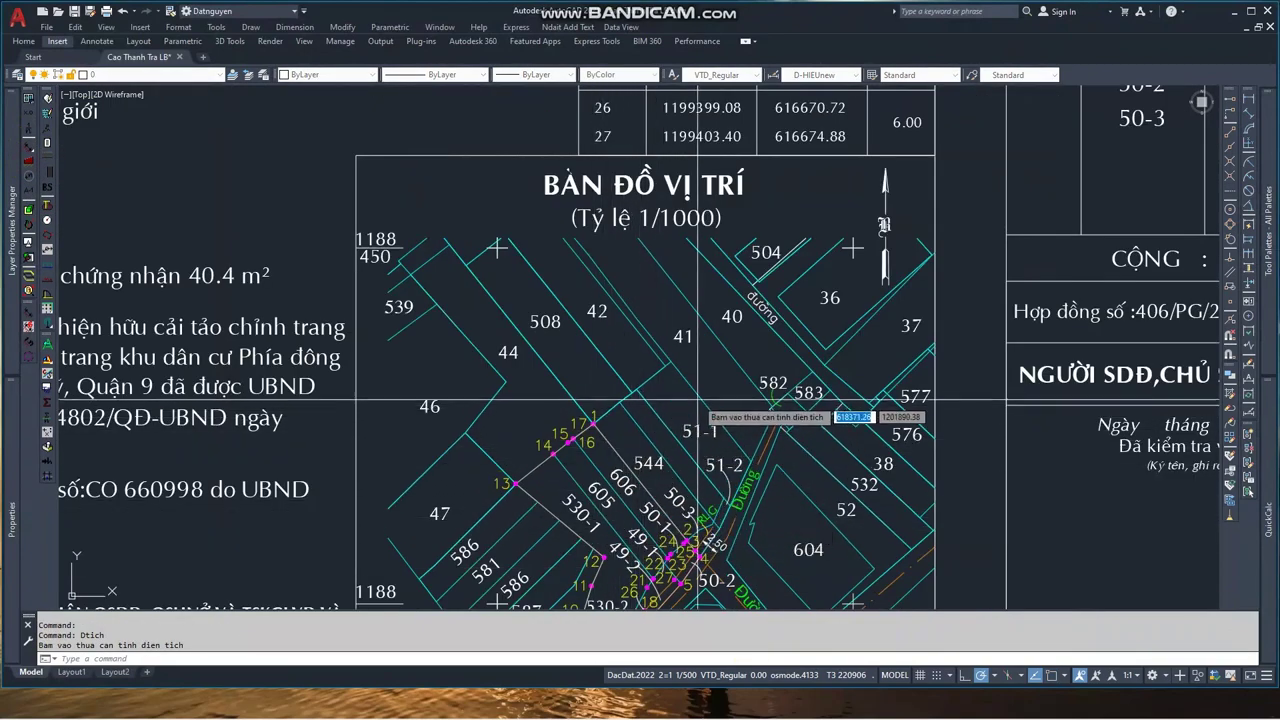
{"action": "scroll", "coordinate": [818, 406], "scroll_direction": "up", "scroll_amount": 5}
{"action": "left_click", "coordinate": [818, 406]}
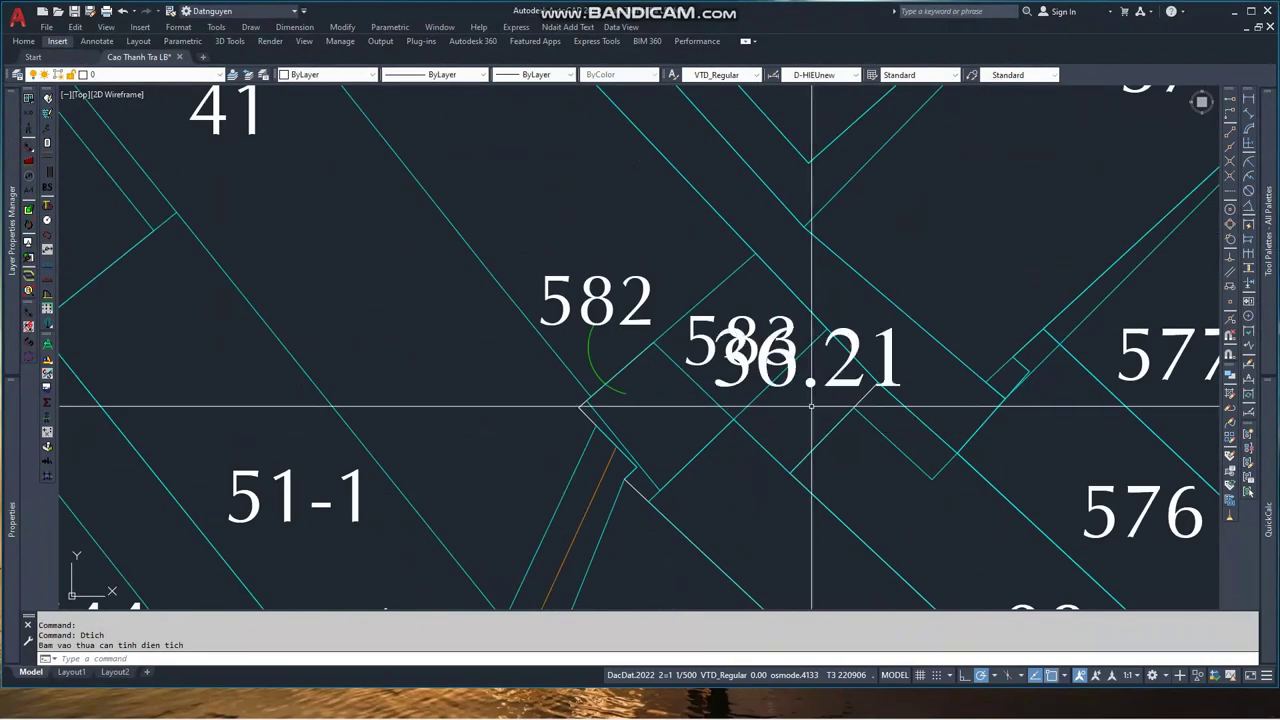
{"action": "scroll", "coordinate": [818, 406], "scroll_direction": "down", "scroll_amount": 6}
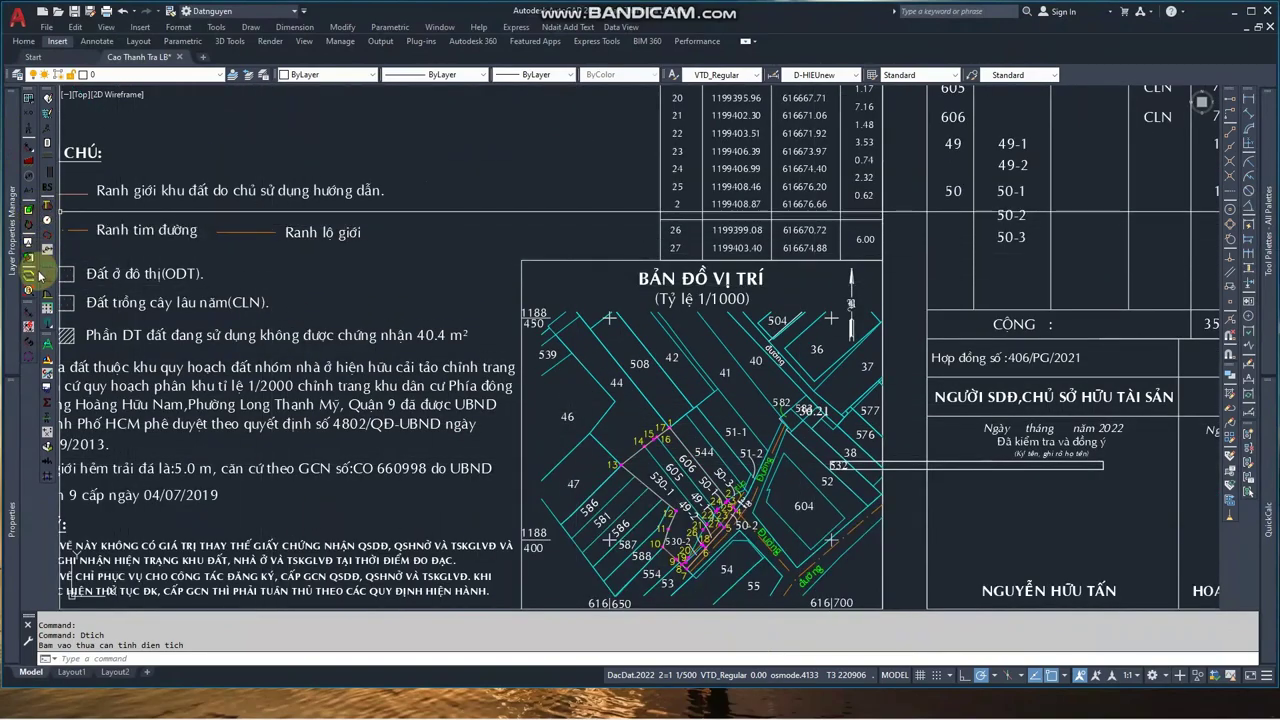
{"action": "scroll", "coordinate": [440, 320], "scroll_direction": "down", "scroll_amount": 4}
{"action": "scroll", "coordinate": [415, 337], "scroll_direction": "down", "scroll_amount": 2}
{"action": "scroll", "coordinate": [467, 300], "scroll_direction": "up", "scroll_amount": 6}
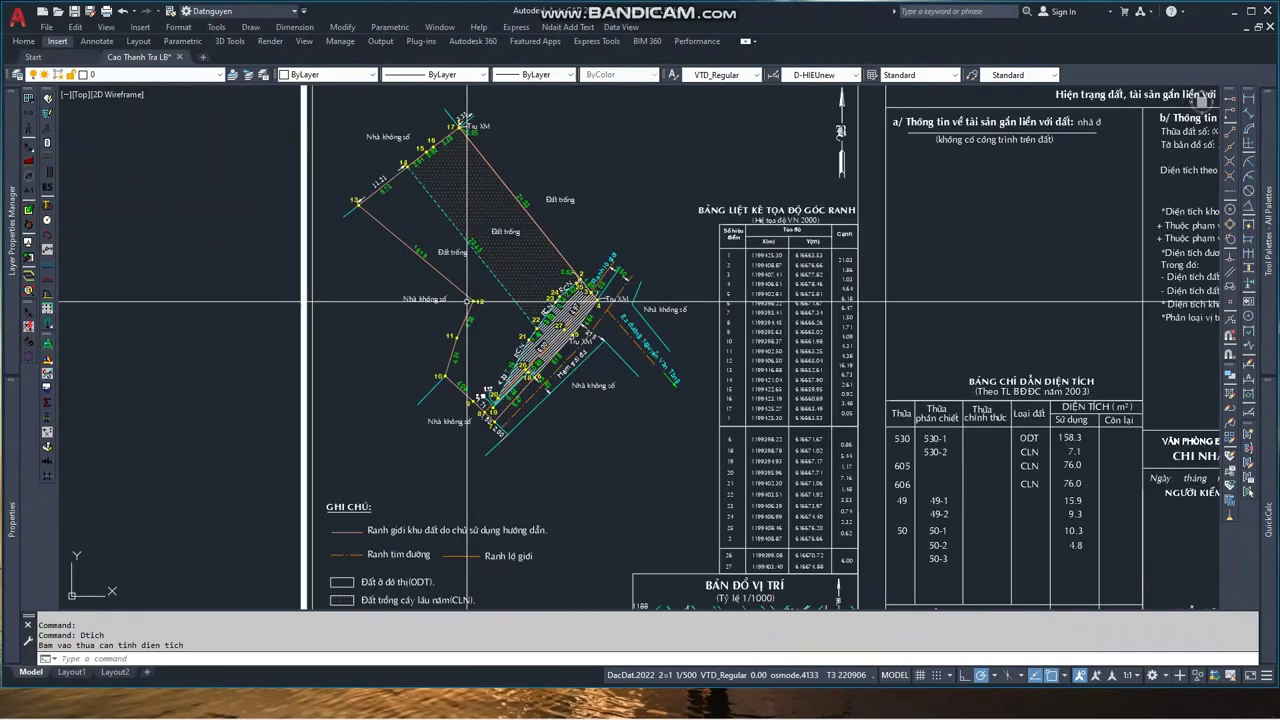
{"action": "middle_click_drag", "start_coordinate": [467, 300], "coordinate": [415, 452]}
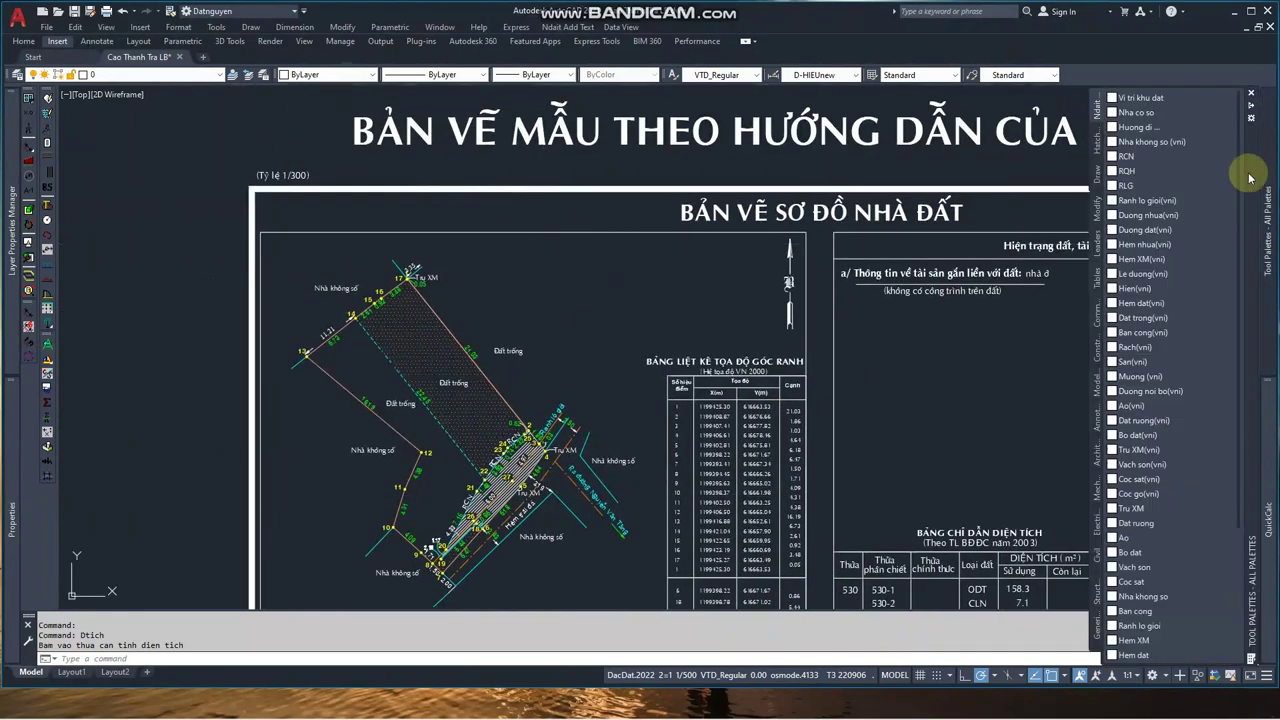
{"action": "mouse_move", "coordinate": [1253, 250]}
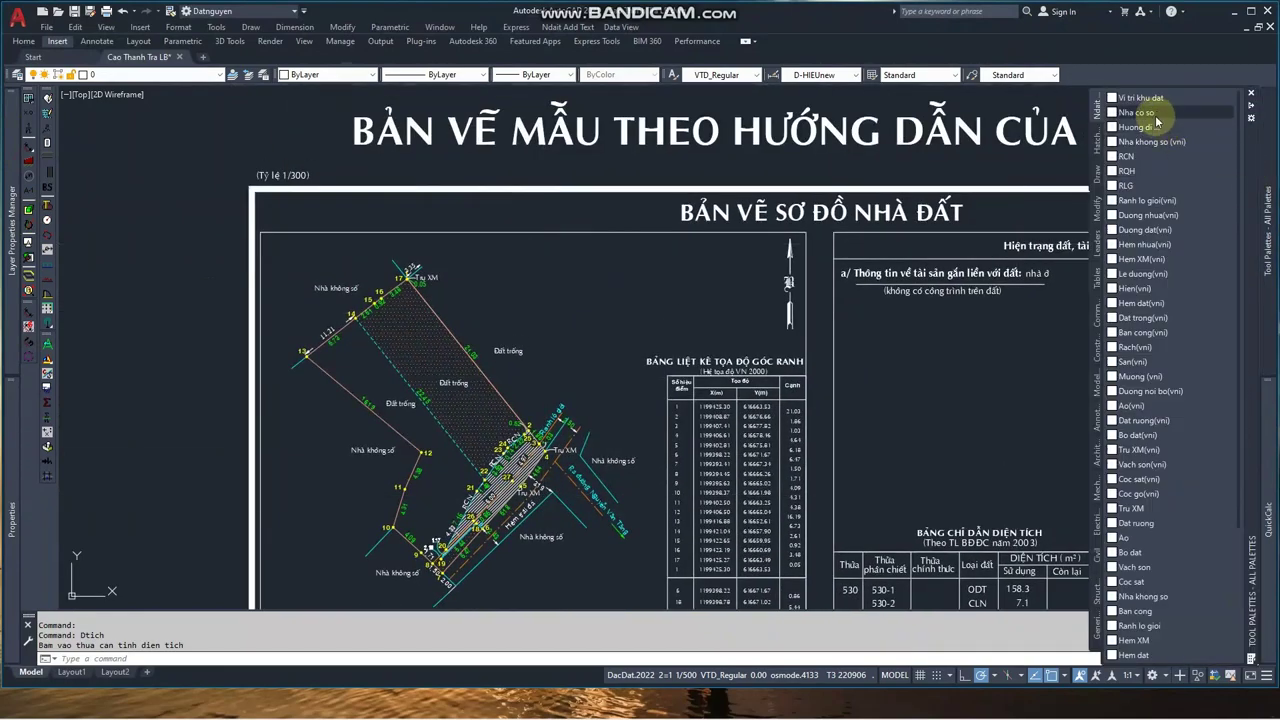
- Place house number 'NS : 100' inside the vacant-land parcel using the Nha co so tool
{"action": "left_click", "coordinate": [1151, 117]}
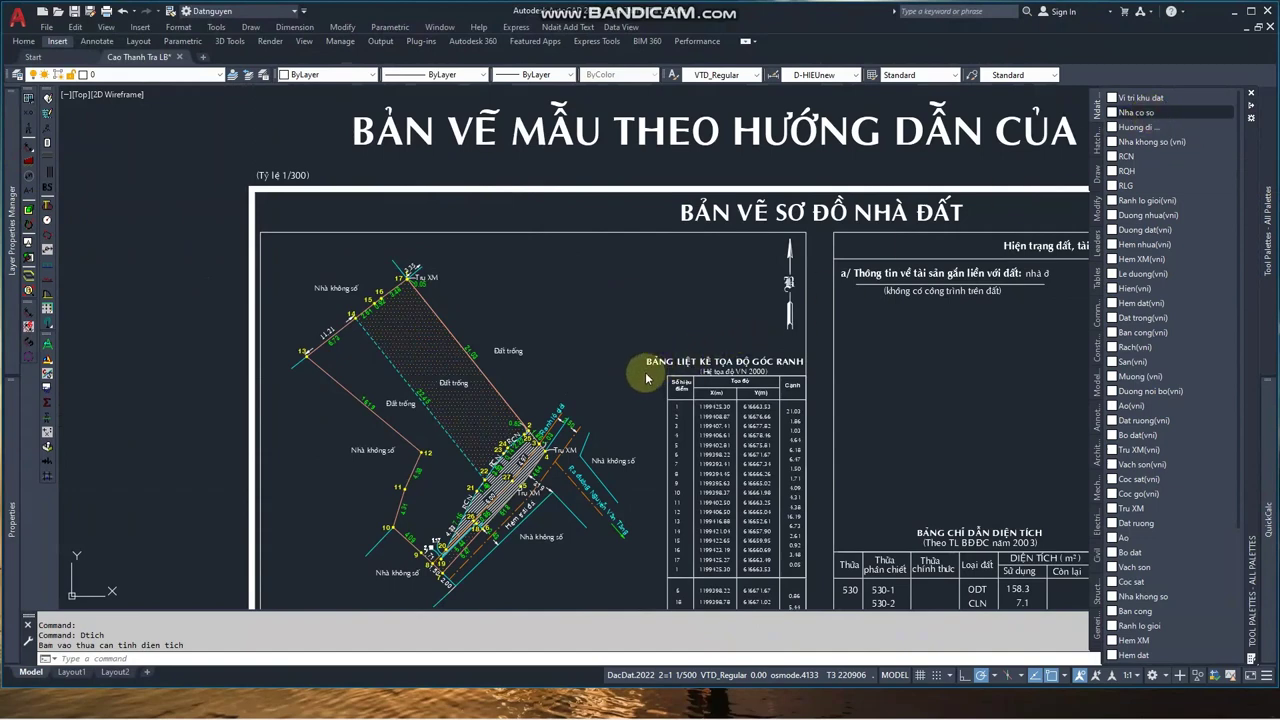
{"action": "scroll", "coordinate": [500, 370], "scroll_direction": "up", "scroll_amount": 5}
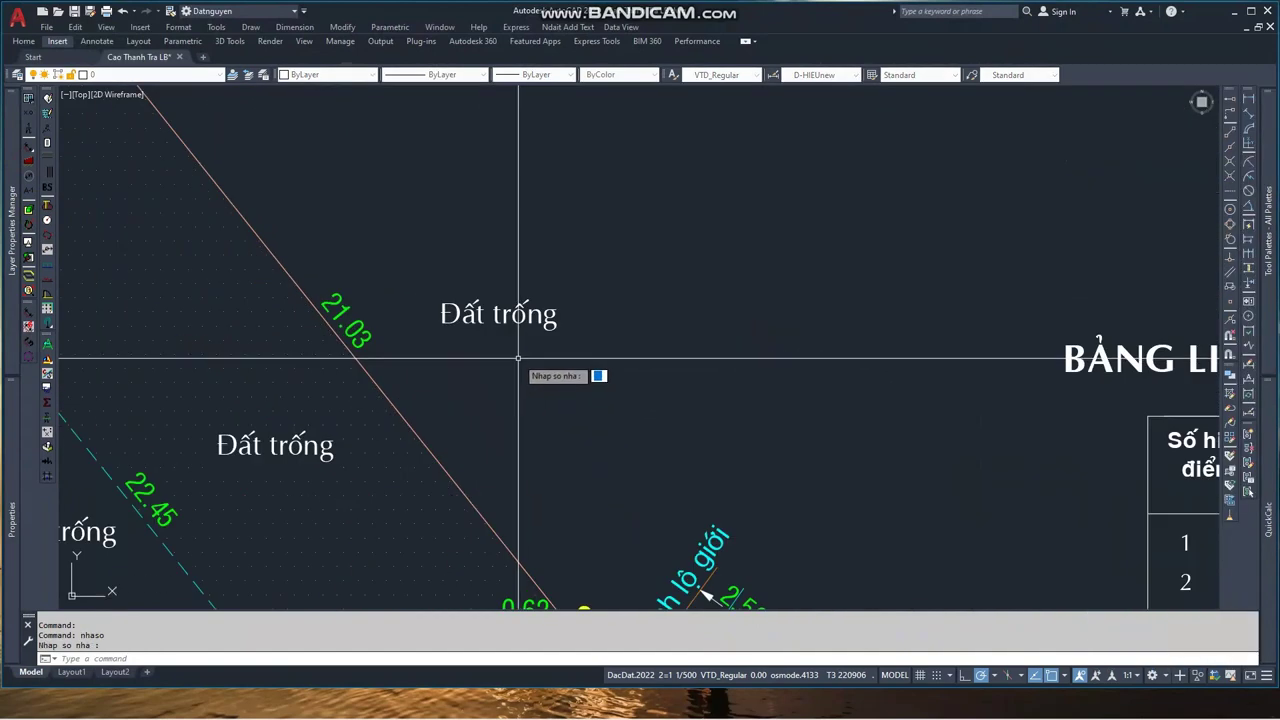
{"action": "type", "text": "100"}
{"action": "key", "text": "Return"}
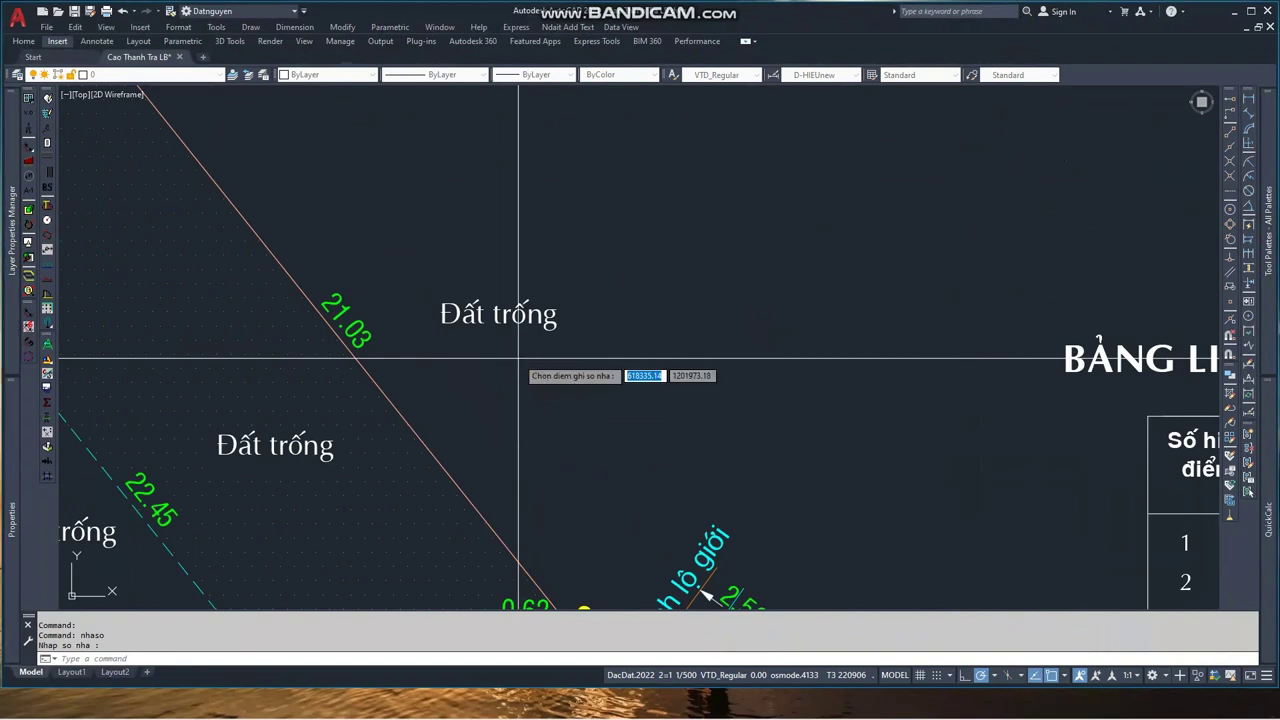
{"action": "left_click", "coordinate": [597, 352]}
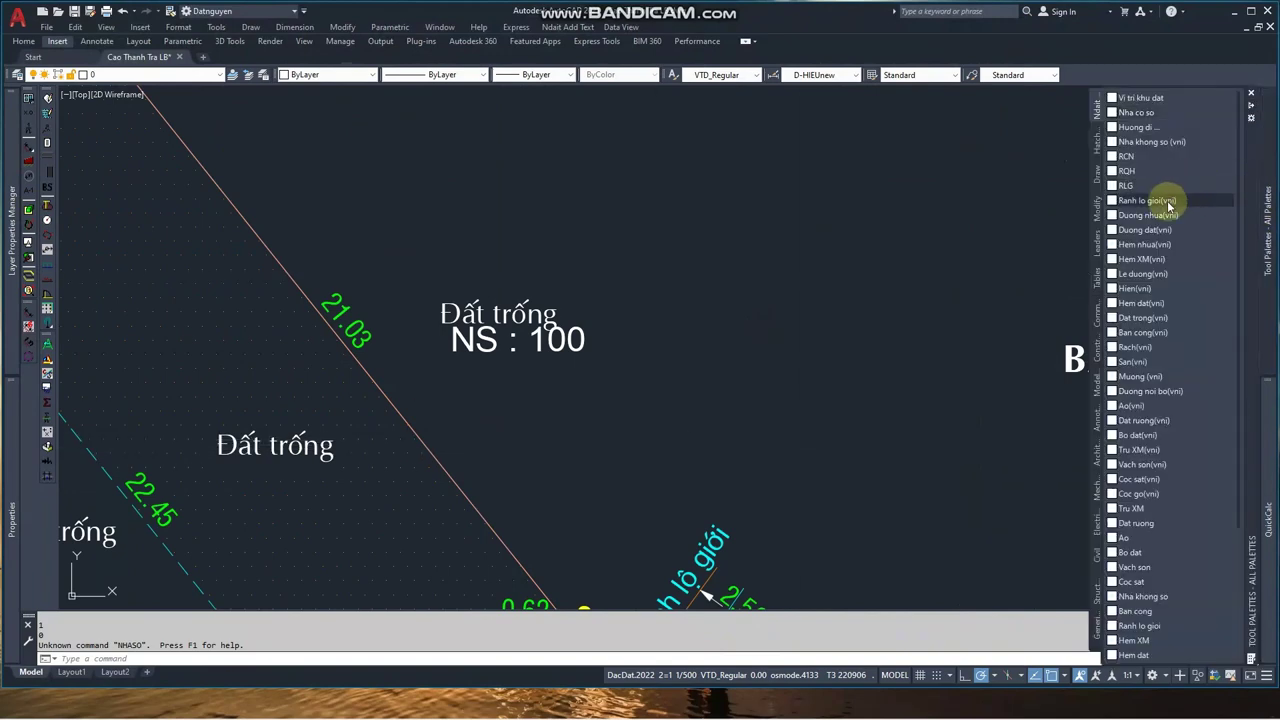
- Add a rotated 'Ranh lộ giới' label along the boundary line with the addT3 tool
{"action": "left_click", "coordinate": [1150, 200]}
{"action": "scroll", "coordinate": [1050, 220], "scroll_direction": "up", "scroll_amount": 2}
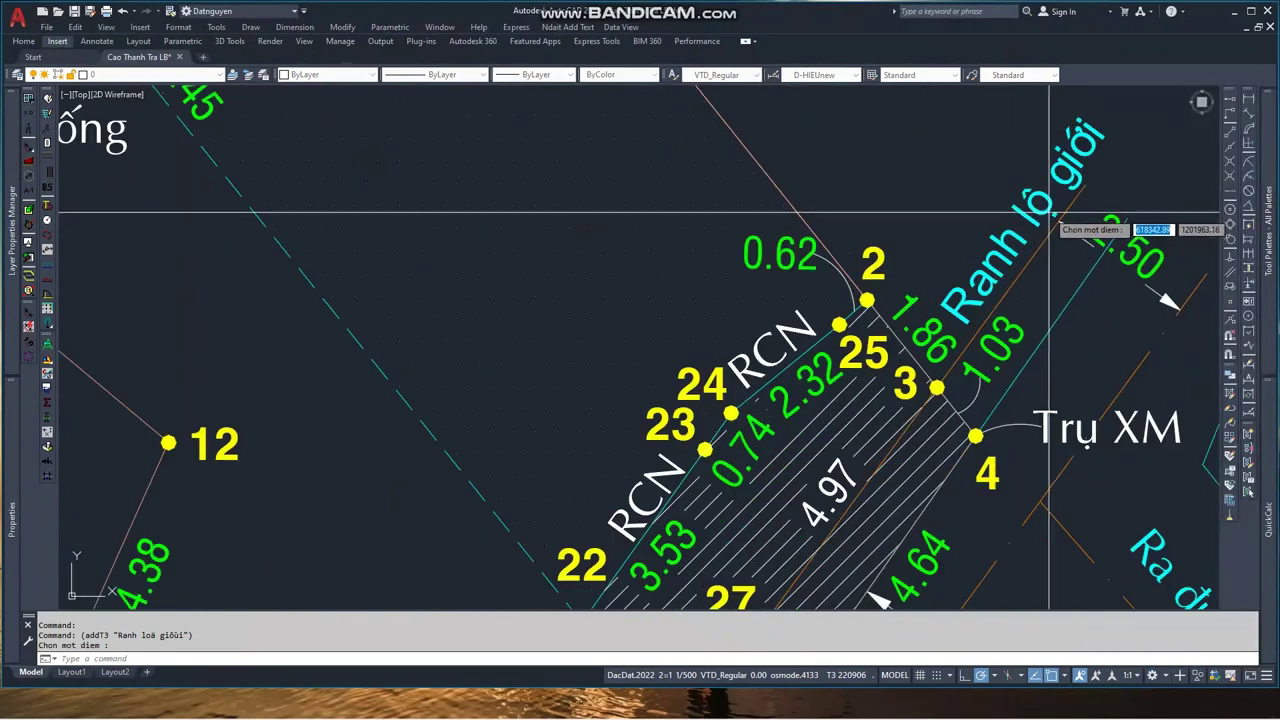
{"action": "scroll", "coordinate": [700, 366], "scroll_direction": "up", "scroll_amount": 2}
{"action": "scroll", "coordinate": [700, 380], "scroll_direction": "down", "scroll_amount": 5}
{"action": "left_click", "coordinate": [698, 380]}
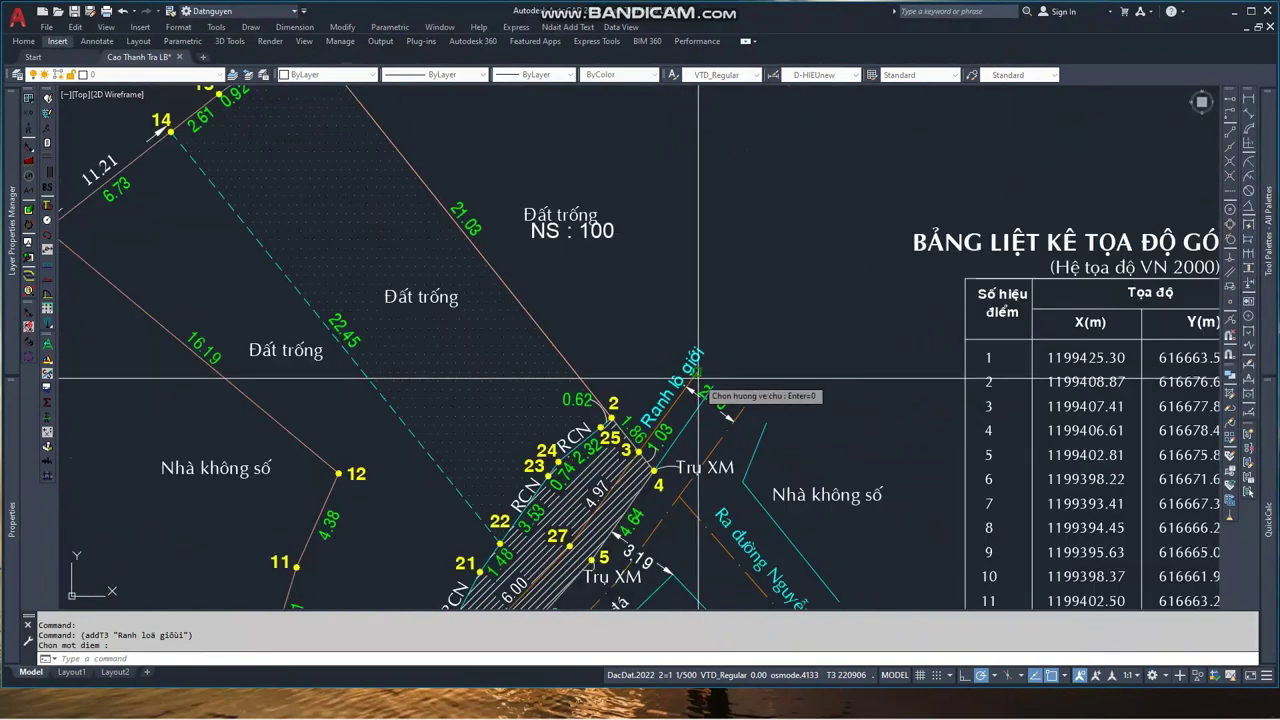
{"action": "left_click", "coordinate": [749, 298]}
- Change the new boundary label's text style to AVO
{"action": "left_click", "coordinate": [740, 308]}
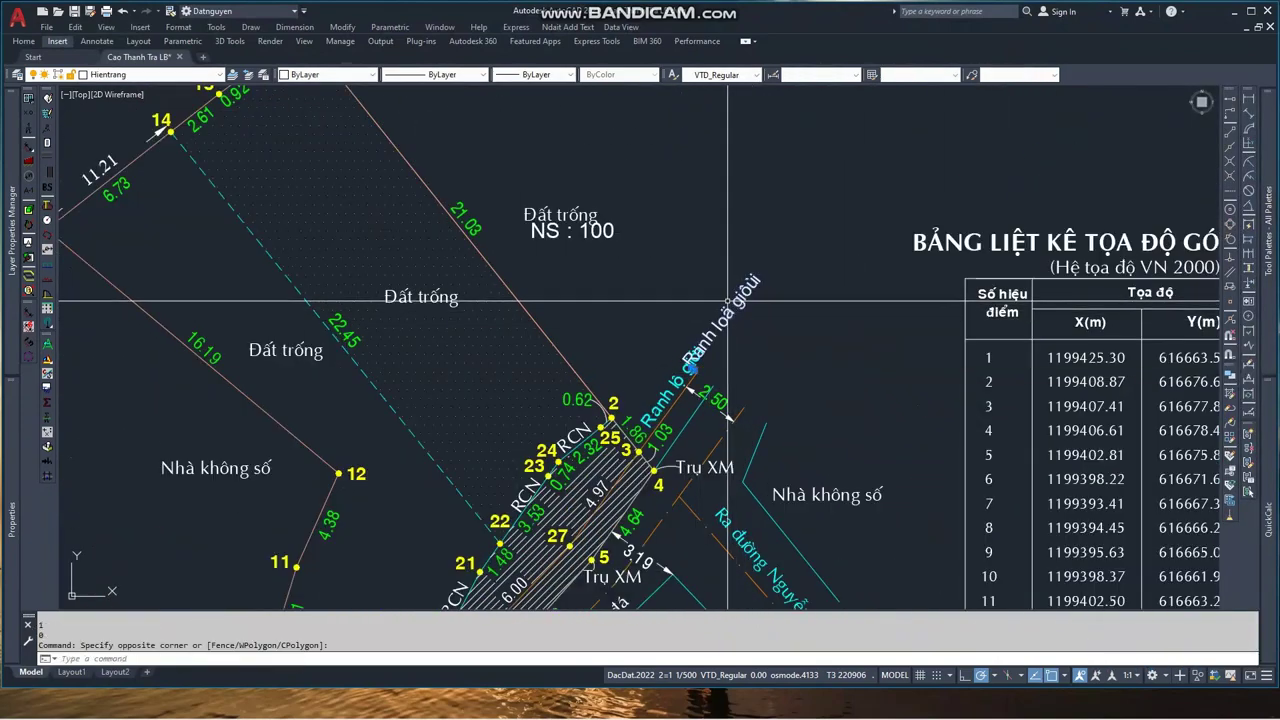
{"action": "left_click", "coordinate": [735, 100]}
{"action": "left_click", "coordinate": [718, 76]}
{"action": "scroll", "coordinate": [720, 90], "scroll_direction": "up", "scroll_amount": 3}
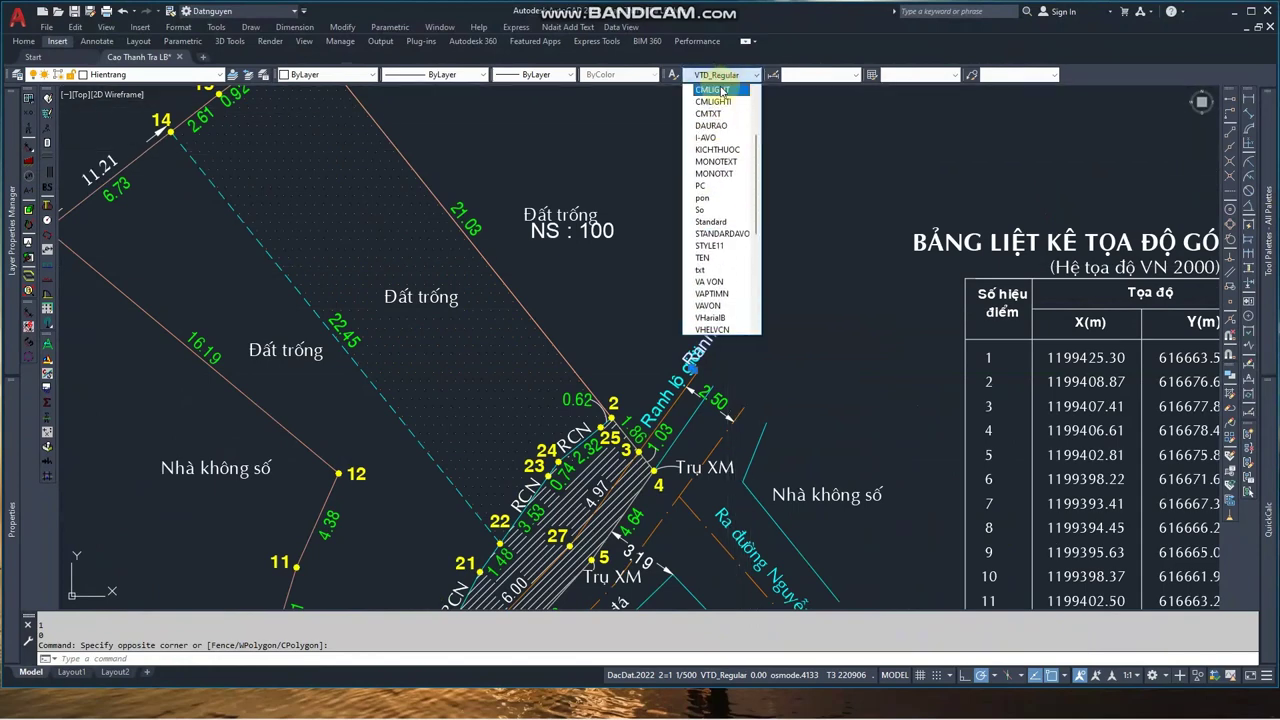
{"action": "scroll", "coordinate": [719, 116], "scroll_direction": "up", "scroll_amount": 3}
{"action": "left_click", "coordinate": [719, 128]}
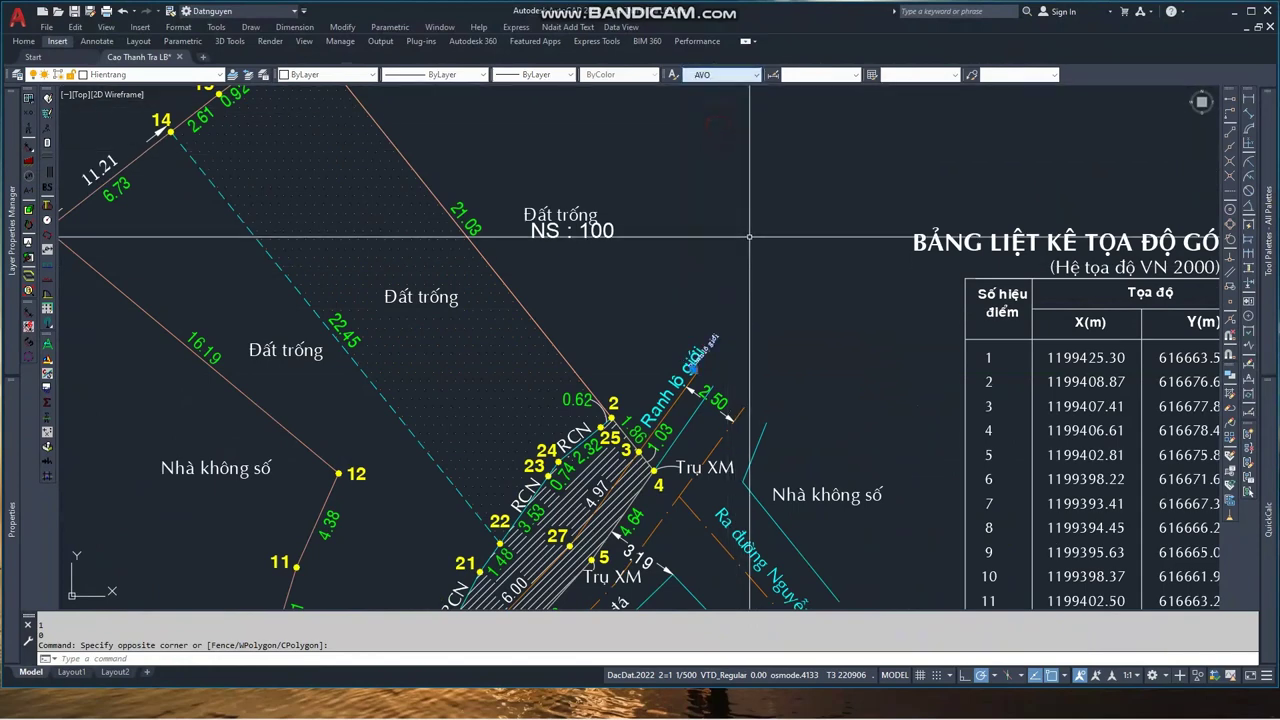
{"action": "scroll", "coordinate": [755, 260], "scroll_direction": "up", "scroll_amount": 4}
{"action": "key", "text": "Escape"}
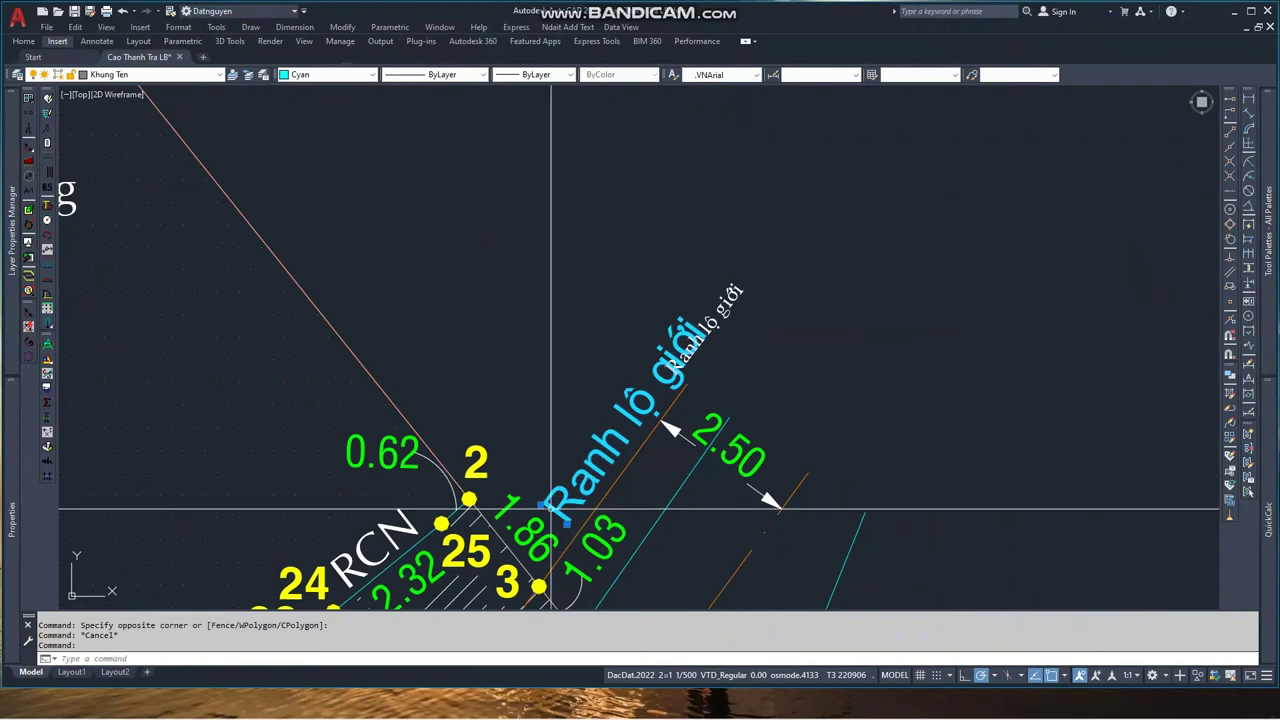
- Move the large cyan 'Ranh lộ giới' label up and to the left
{"action": "left_click", "coordinate": [566, 524]}
{"action": "left_click", "coordinate": [580, 380]}
{"action": "key", "text": "Escape"}
{"action": "key", "text": "Escape"}
{"action": "left_click", "coordinate": [675, 347]}
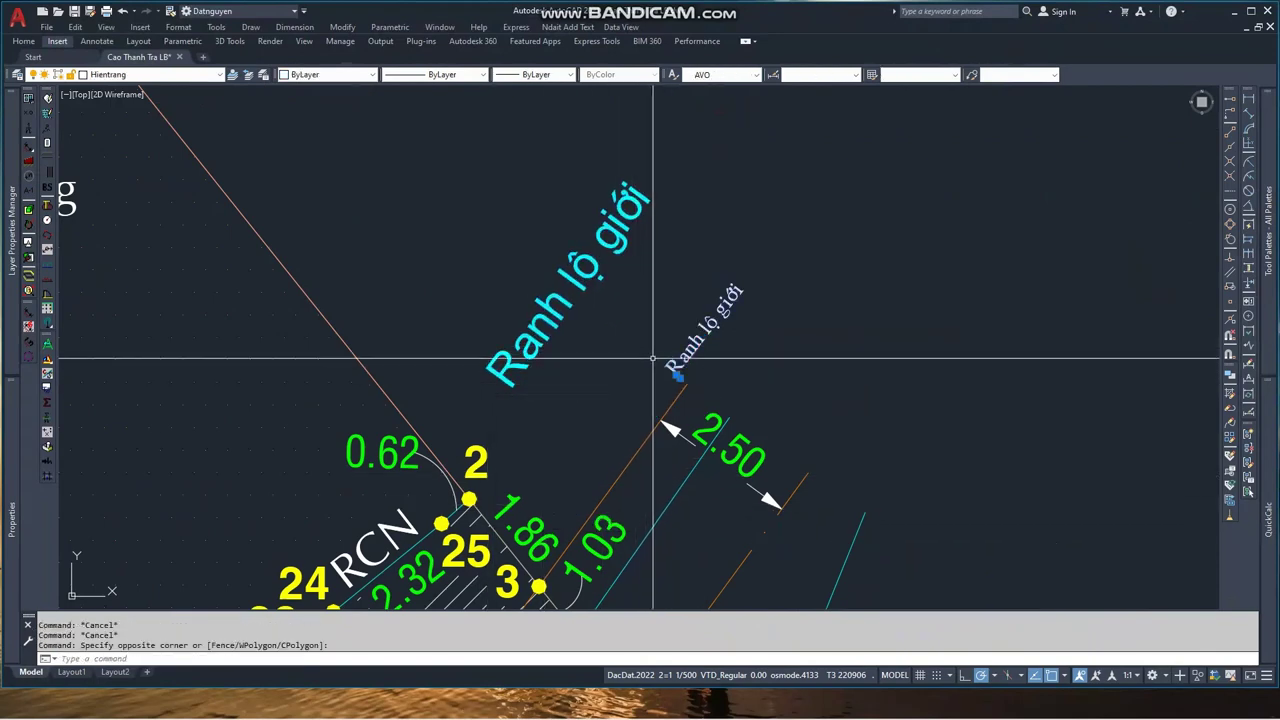
{"action": "key", "text": "Escape"}
{"action": "scroll", "coordinate": [700, 355], "scroll_direction": "down", "scroll_amount": 5}
{"action": "scroll", "coordinate": [709, 360], "scroll_direction": "up", "scroll_amount": 9}
{"action": "scroll", "coordinate": [709, 360], "scroll_direction": "down", "scroll_amount": 3}
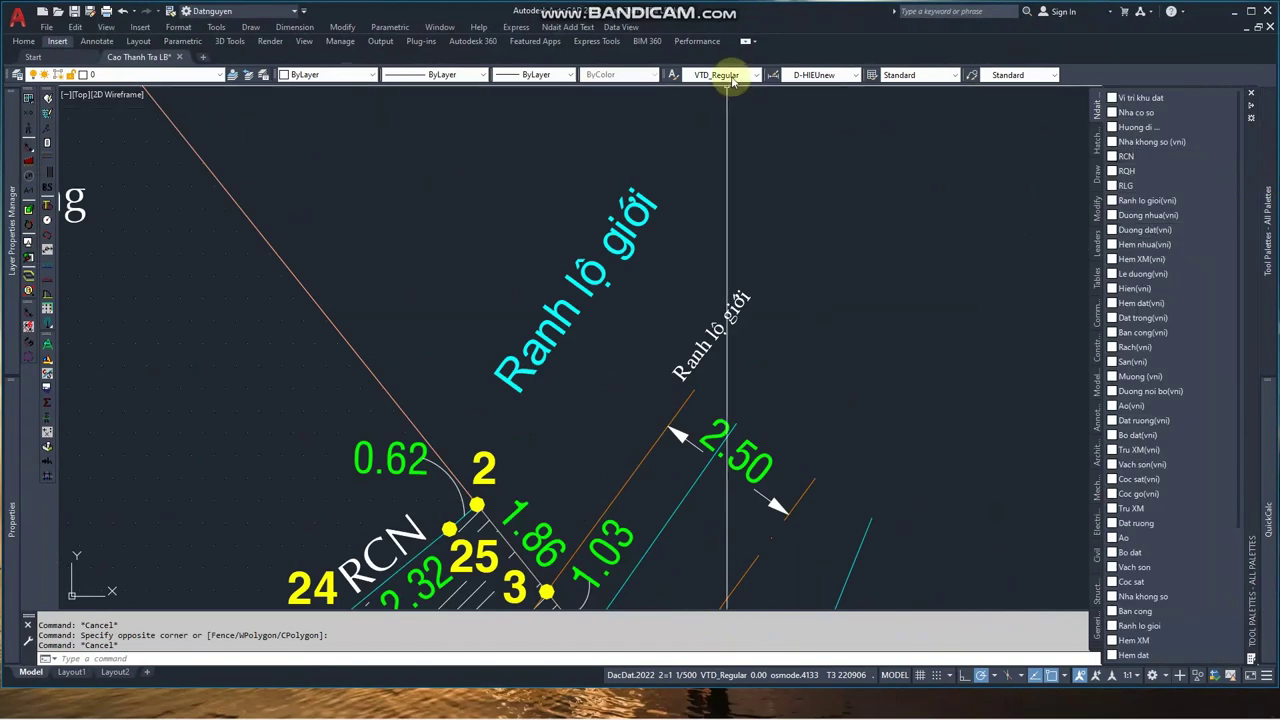
- Make APTIMA the current text style, place a new 'Ranh lộ giới' label along the boundary, and delete the small old one
{"action": "left_click", "coordinate": [727, 74]}
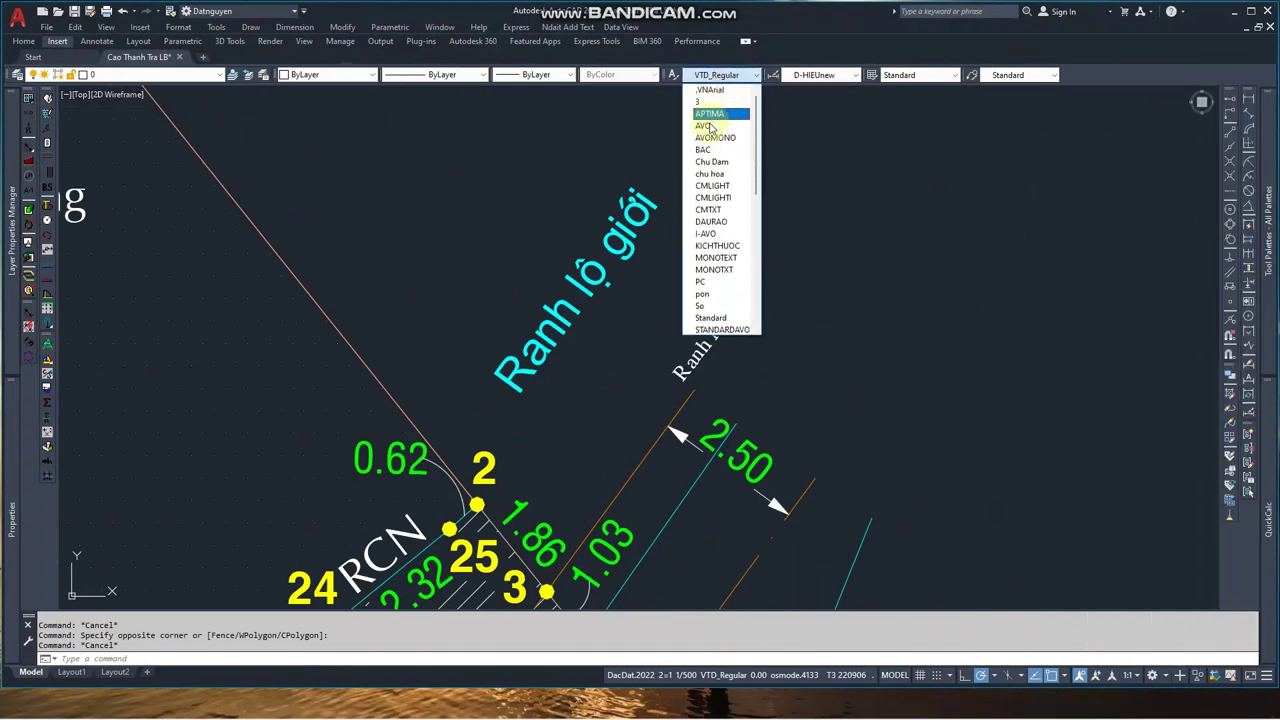
{"action": "left_click", "coordinate": [707, 114]}
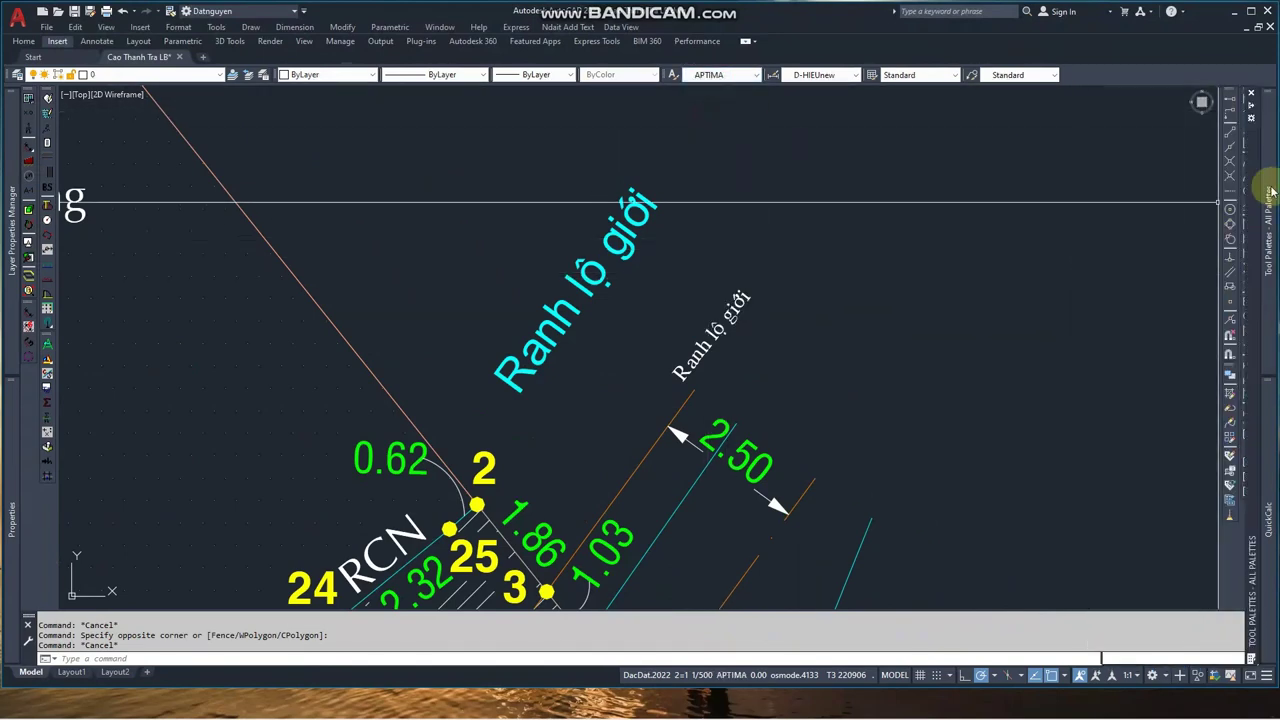
{"action": "left_click", "coordinate": [1152, 129]}
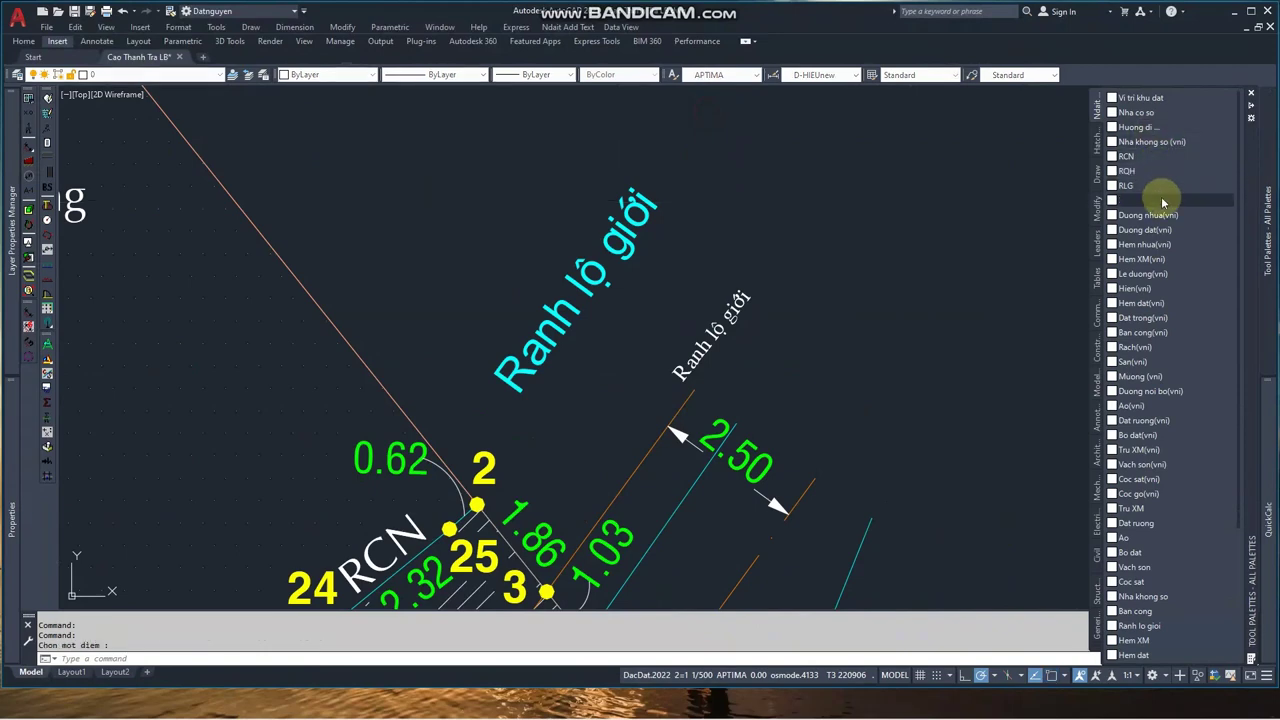
{"action": "left_click", "coordinate": [660, 443]}
{"action": "key", "text": "Escape"}
{"action": "left_click", "coordinate": [737, 314]}
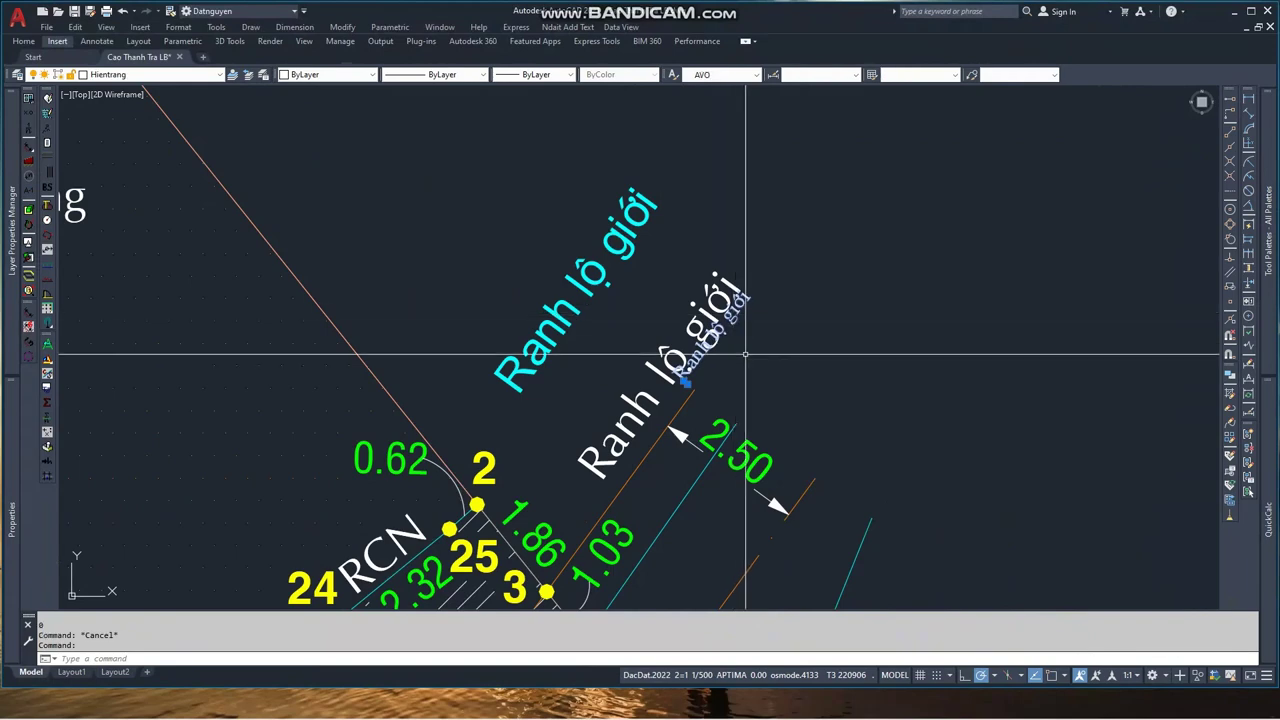
{"action": "key", "text": "Delete"}
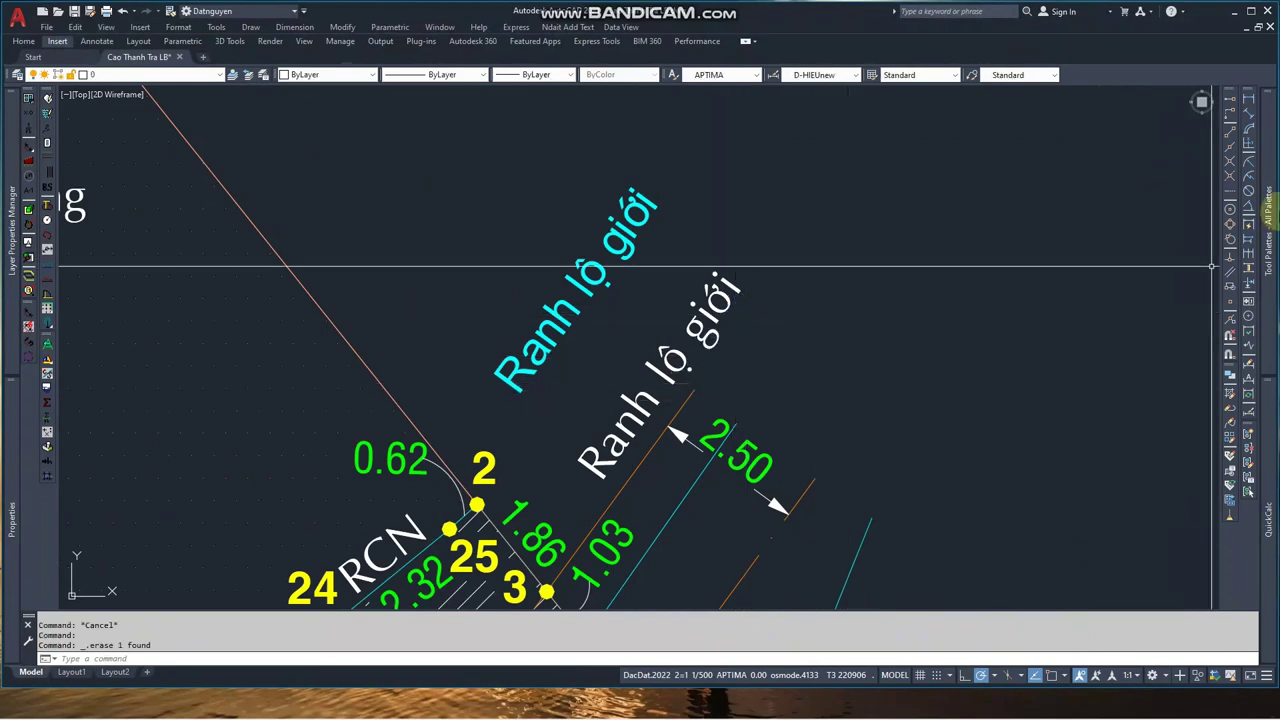
- Start a 'Hẻm nhựa' lane label from the tool palette
{"action": "left_click", "coordinate": [1140, 244]}
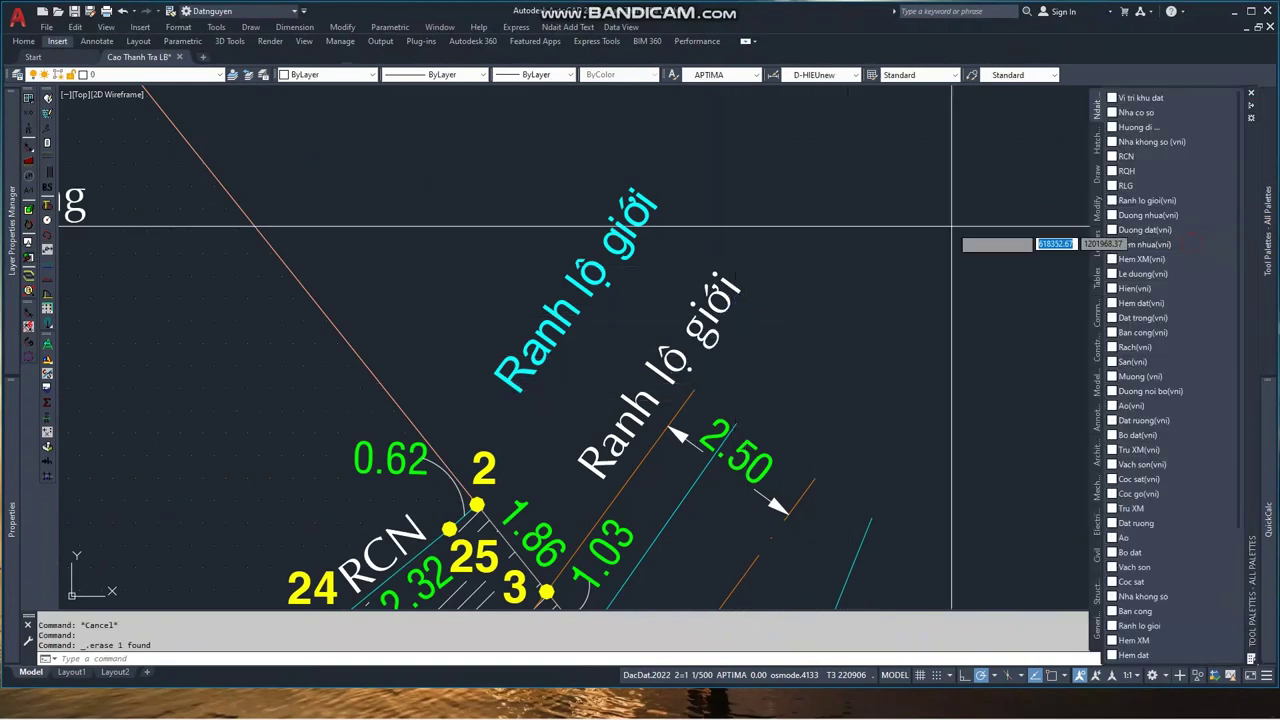
{"action": "scroll", "coordinate": [672, 398], "scroll_direction": "down", "scroll_amount": 3}
{"action": "scroll", "coordinate": [700, 480], "scroll_direction": "up", "scroll_amount": 2}
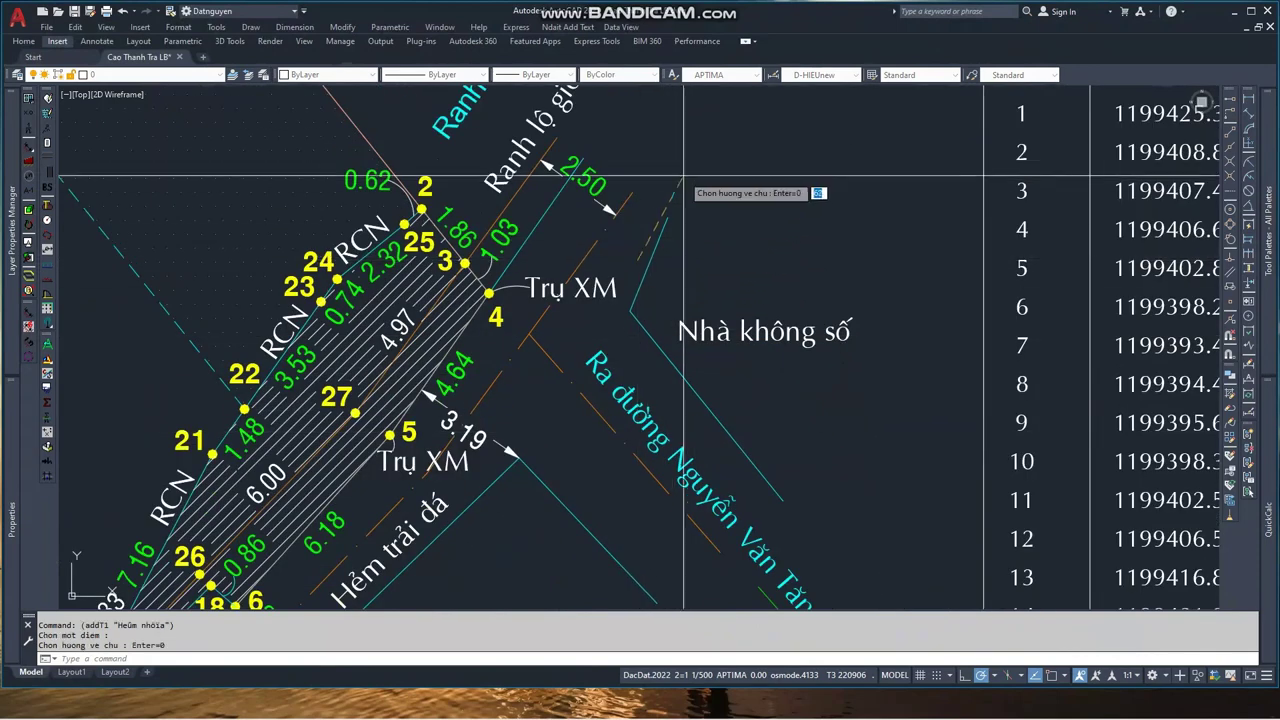
- Place the 'Hẻm nhựa' label beside the lane and a 'Hẻm xi-măng' label along the other lane
{"action": "left_click", "coordinate": [698, 135]}
{"action": "mouse_move", "coordinate": [1250, 300]}
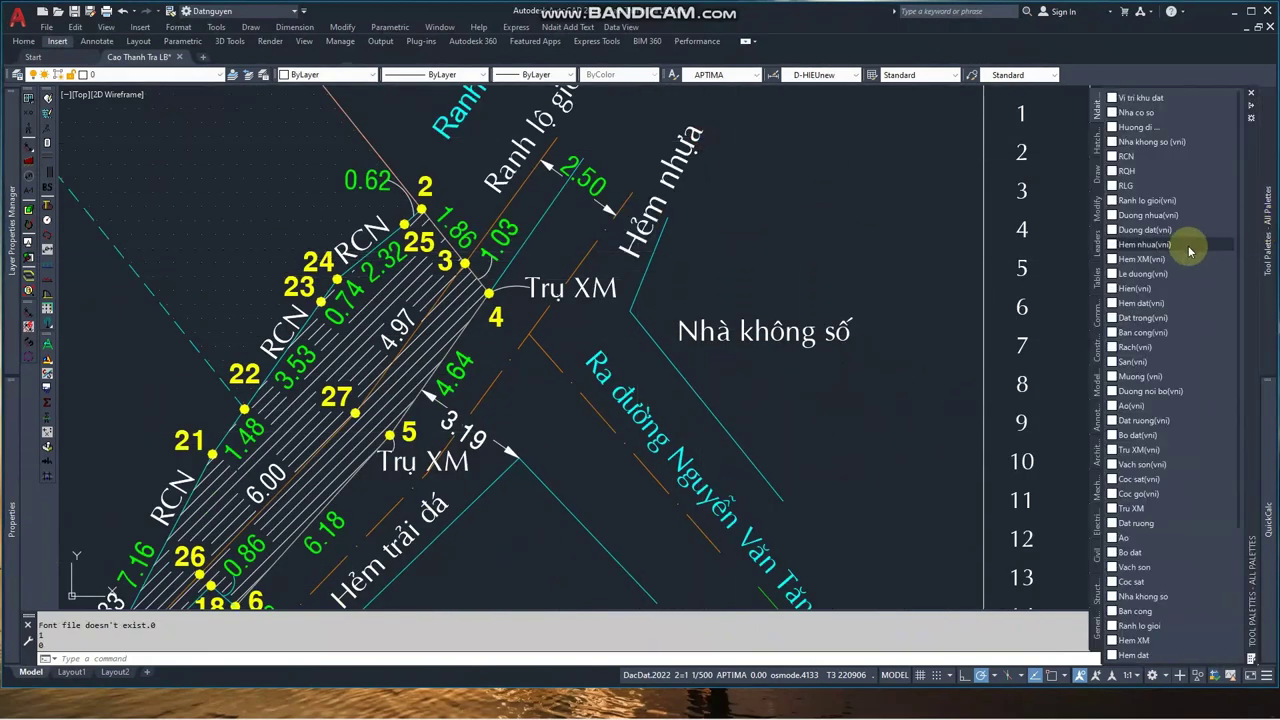
{"action": "left_click", "coordinate": [1140, 259]}
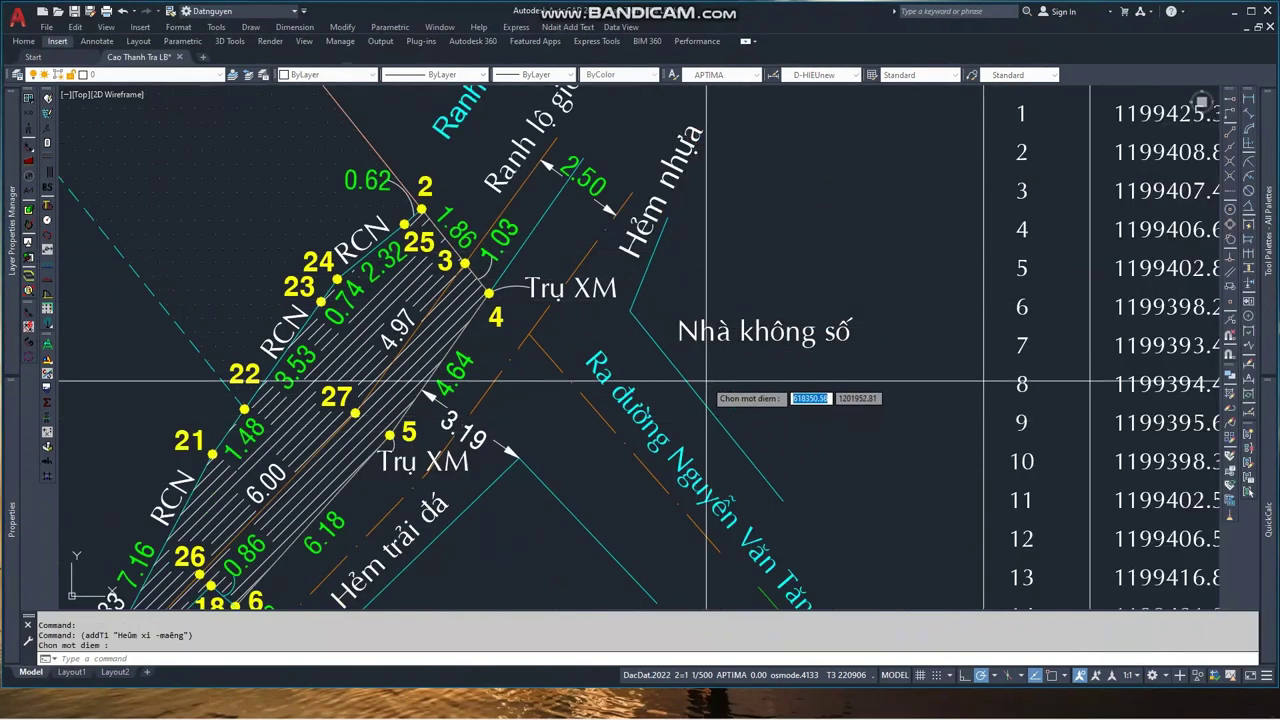
{"action": "left_click", "coordinate": [710, 293]}
{"action": "left_click", "coordinate": [780, 220]}
{"action": "scroll", "coordinate": [780, 300], "scroll_direction": "down", "scroll_amount": 5}
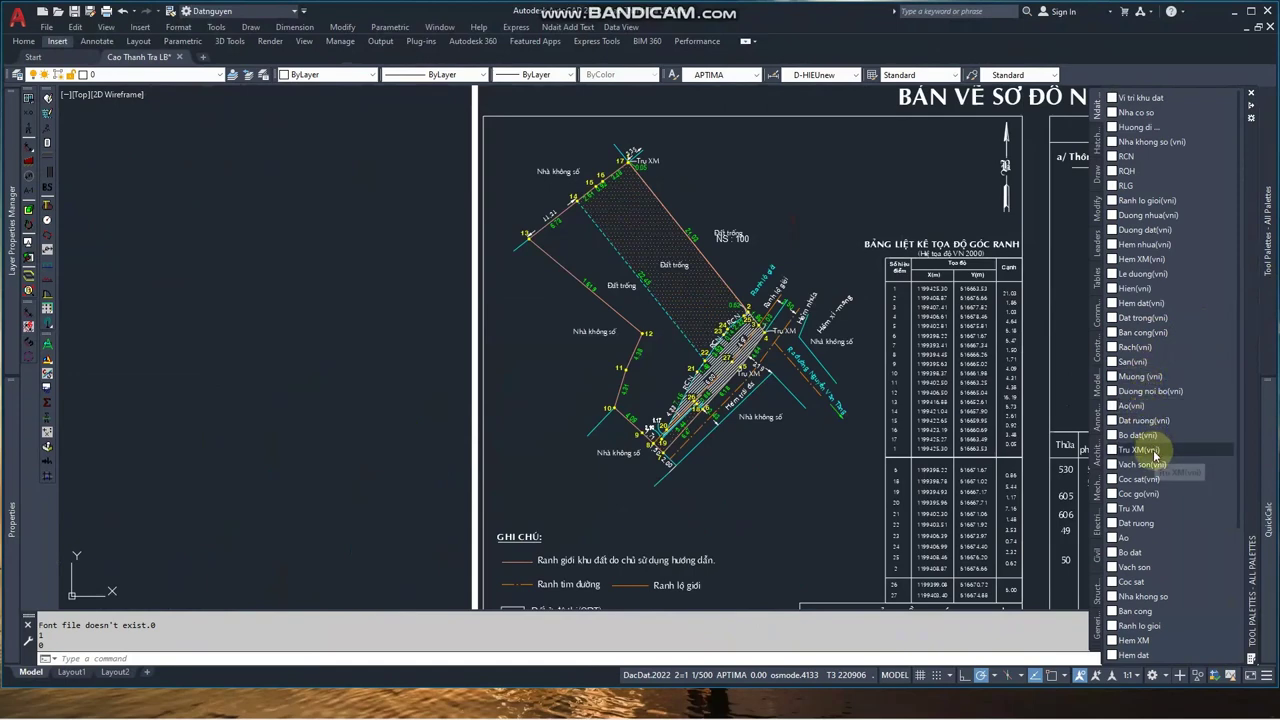
- Add a 'Trụ XM' marker at point 17 and a 'Cọc sắt' marker near point 14
{"action": "left_click", "coordinate": [1155, 452]}
{"action": "scroll", "coordinate": [606, 100], "scroll_direction": "up", "scroll_amount": 4}
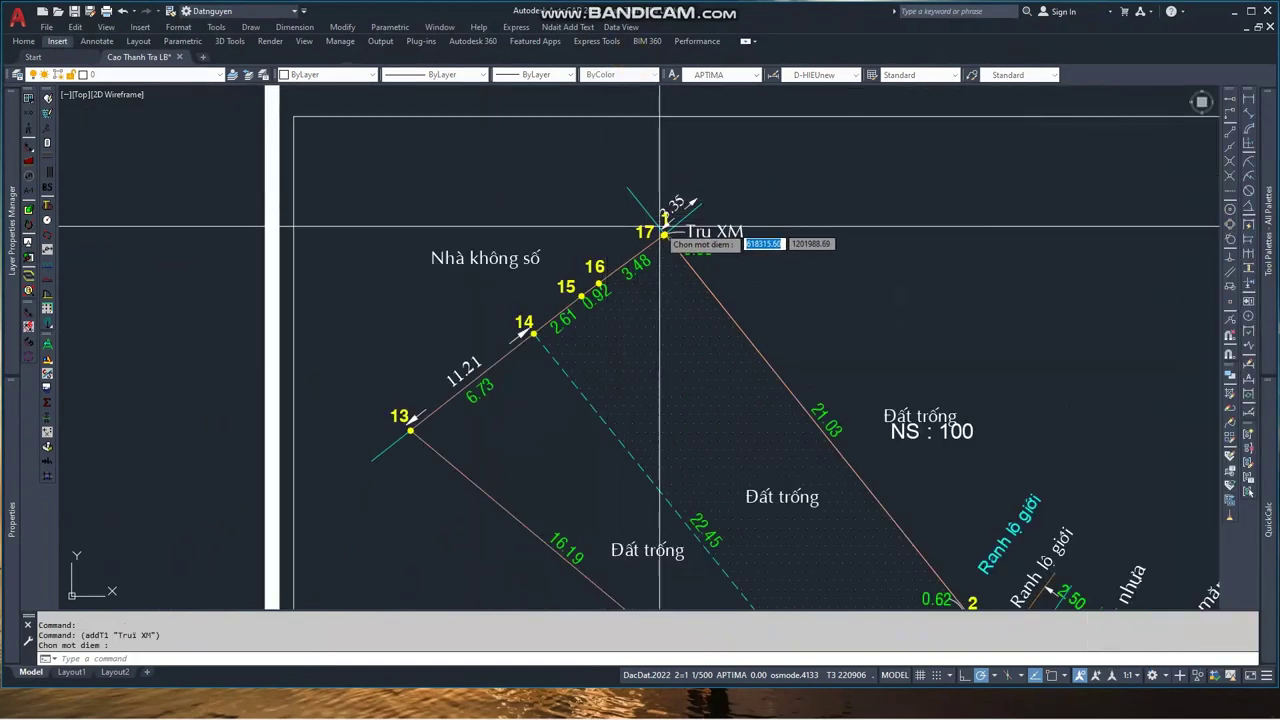
{"action": "left_click", "coordinate": [660, 233]}
{"action": "scroll", "coordinate": [827, 244], "scroll_direction": "down", "scroll_amount": 1}
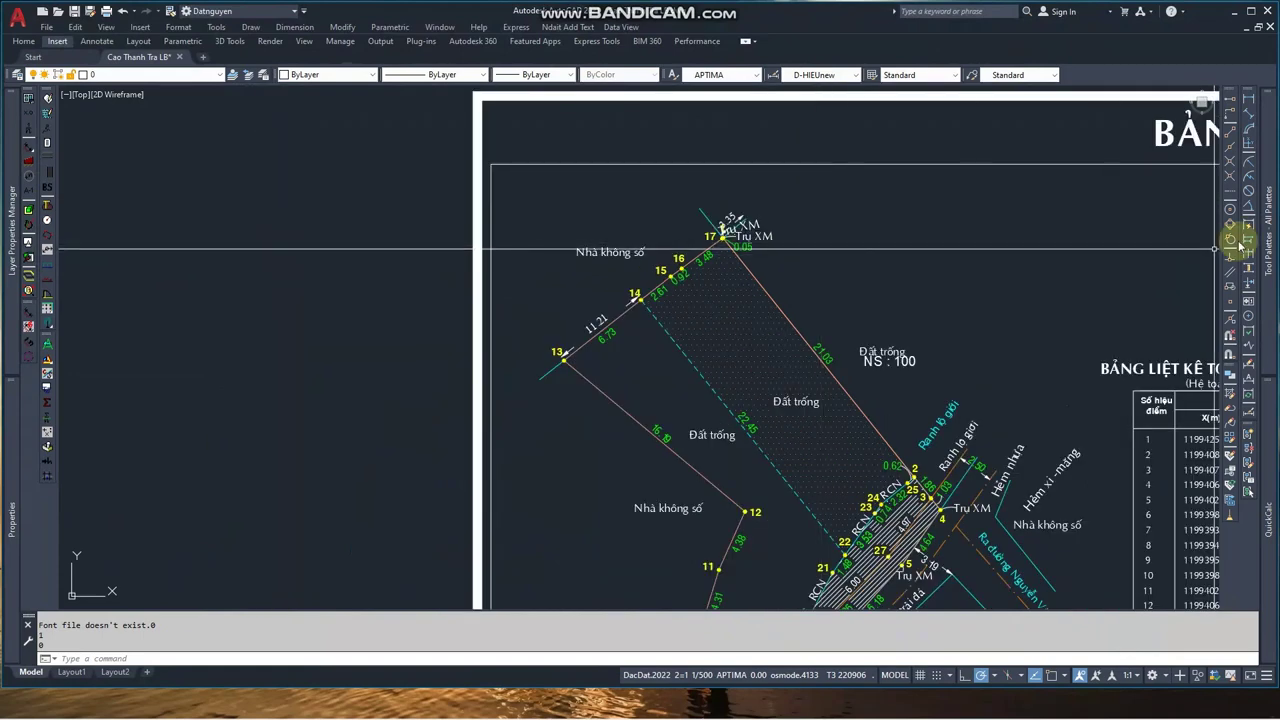
{"action": "mouse_move", "coordinate": [1268, 230]}
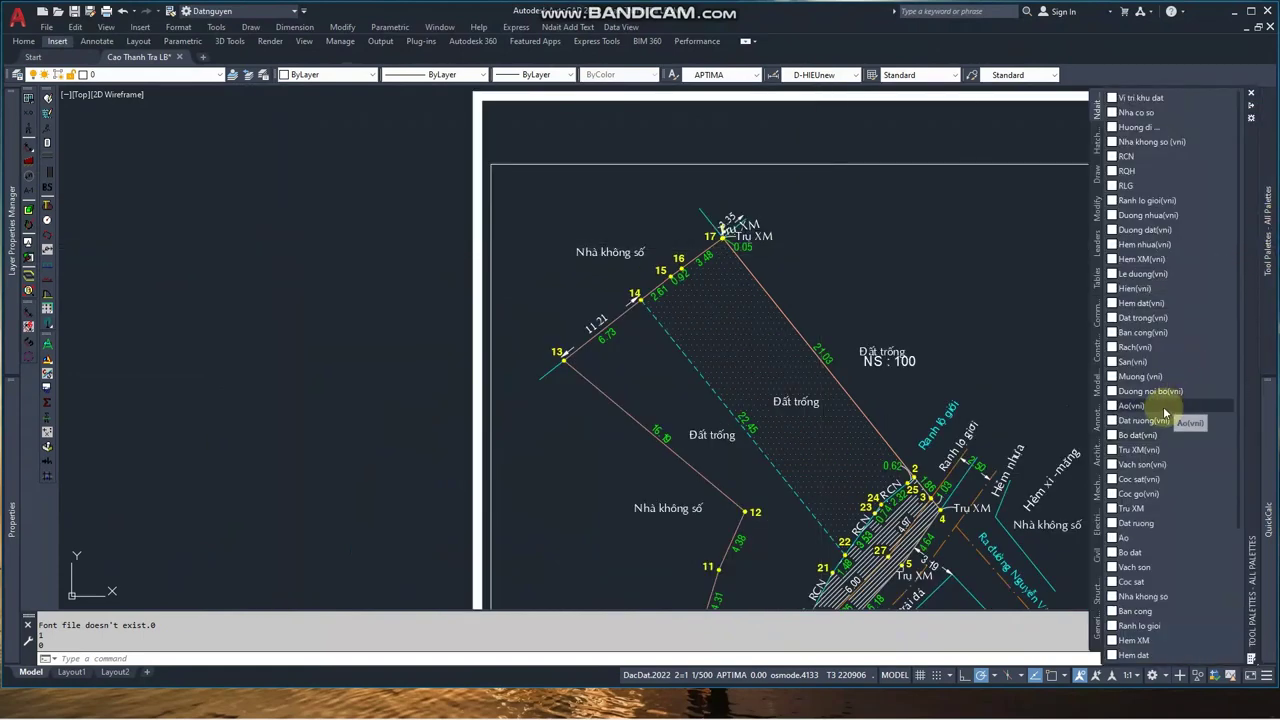
{"action": "left_click", "coordinate": [1157, 484]}
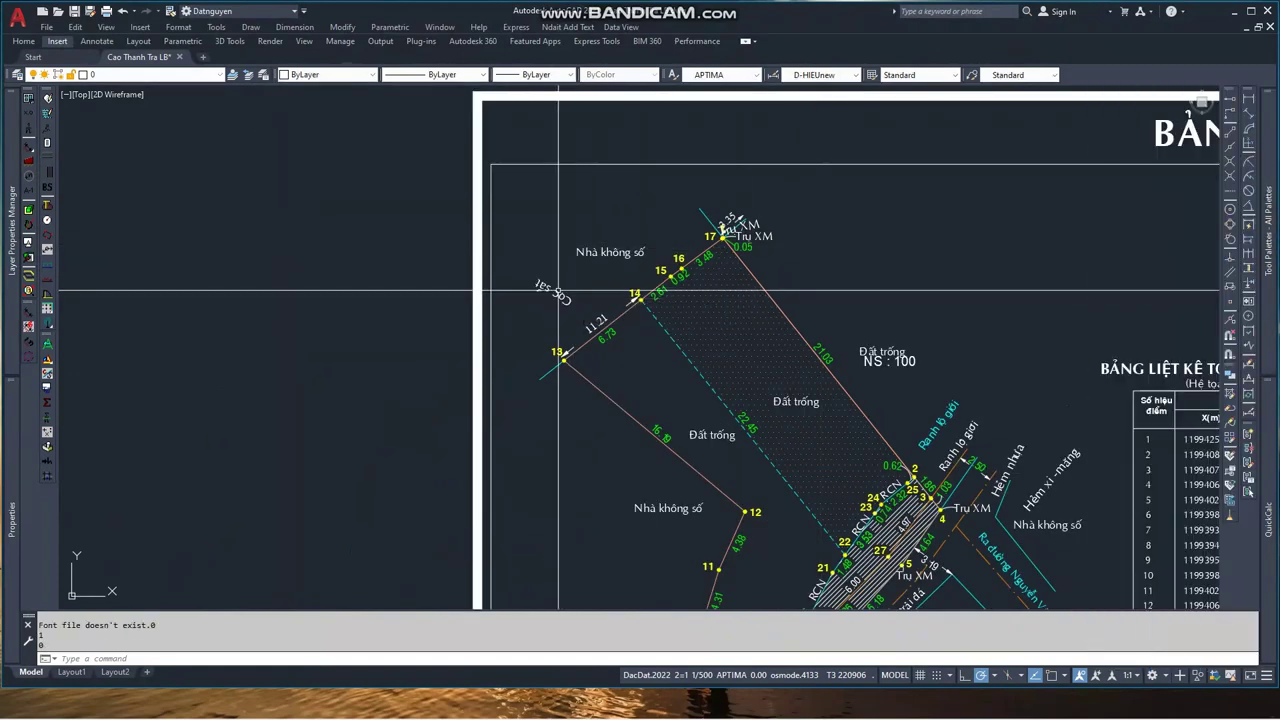
{"action": "scroll", "coordinate": [600, 295], "scroll_direction": "up", "scroll_amount": 4}
{"action": "scroll", "coordinate": [851, 294], "scroll_direction": "down", "scroll_amount": 2}
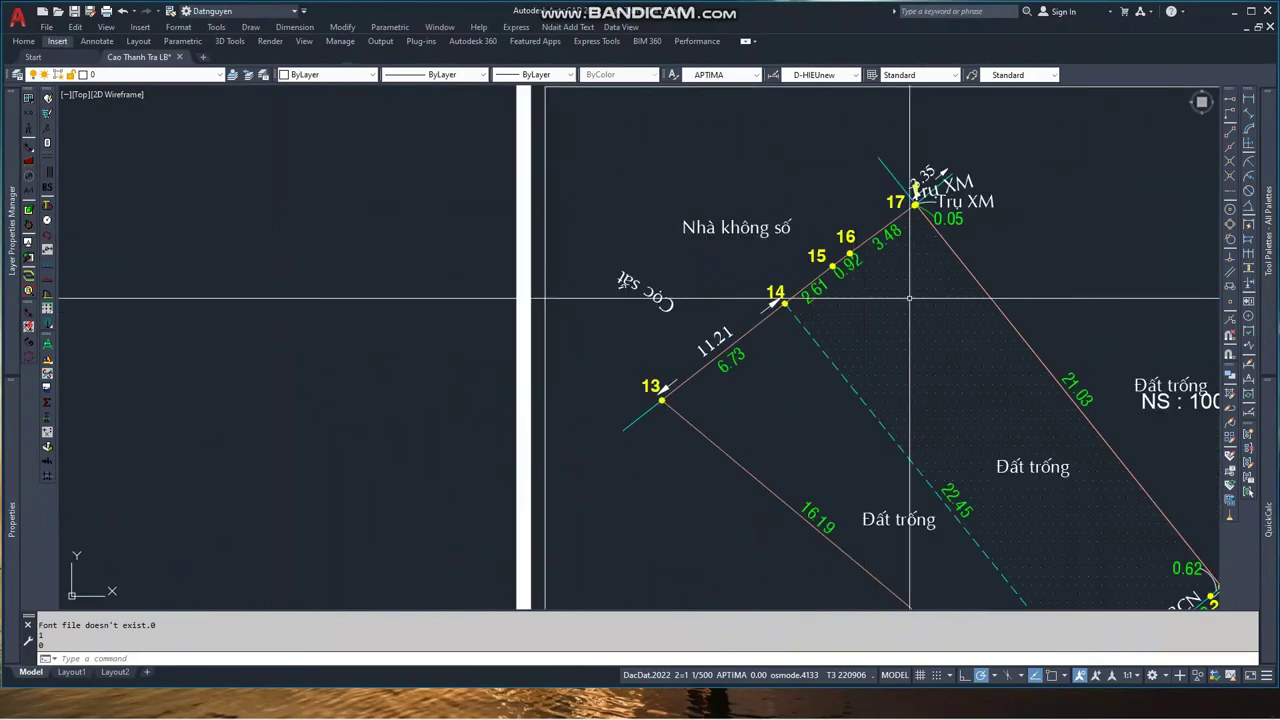
{"action": "scroll", "coordinate": [568, 371], "scroll_direction": "down", "scroll_amount": 5}
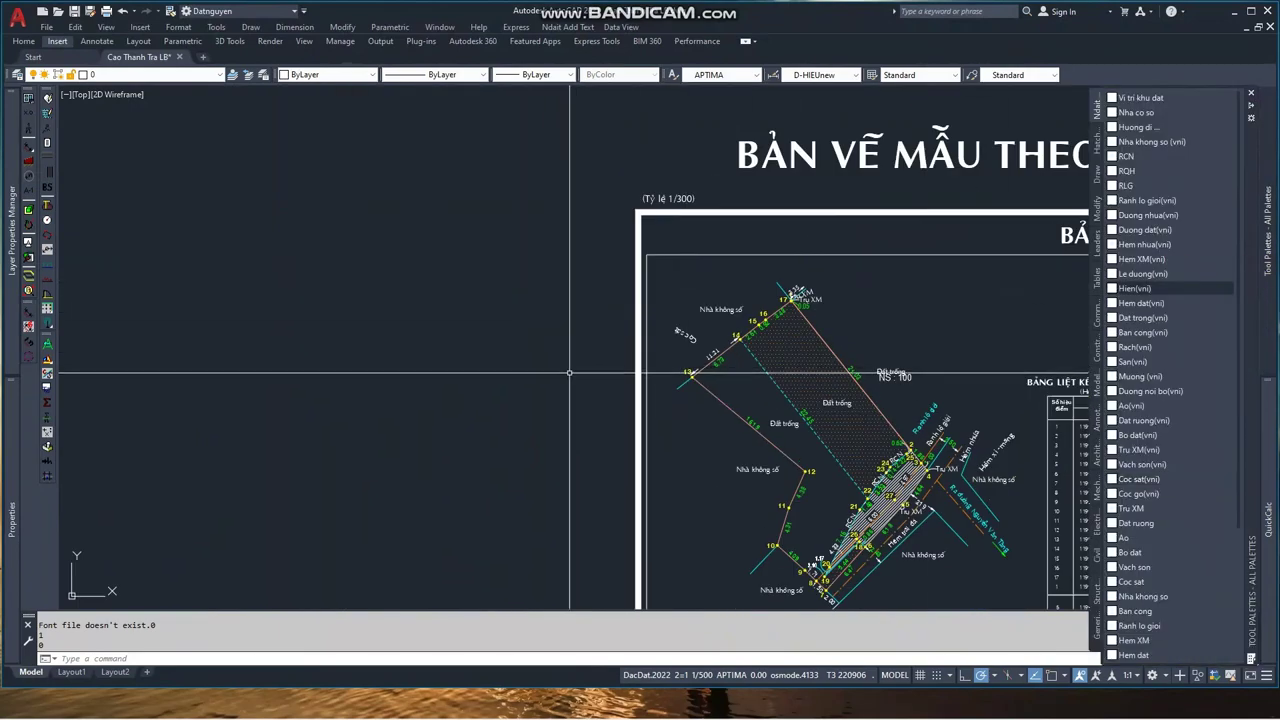
{"action": "scroll", "coordinate": [571, 371], "scroll_direction": "down", "scroll_amount": 1}
{"action": "scroll", "coordinate": [781, 468], "scroll_direction": "up", "scroll_amount": 3}
{"action": "scroll", "coordinate": [781, 468], "scroll_direction": "down", "scroll_amount": 2}
- Run MDXD56 for the 357.7 m² parcel (57.12% density, 204.30 m² buildable), then minimise AutoCAD
{"action": "scroll", "coordinate": [971, 357], "scroll_direction": "down", "scroll_amount": 2}
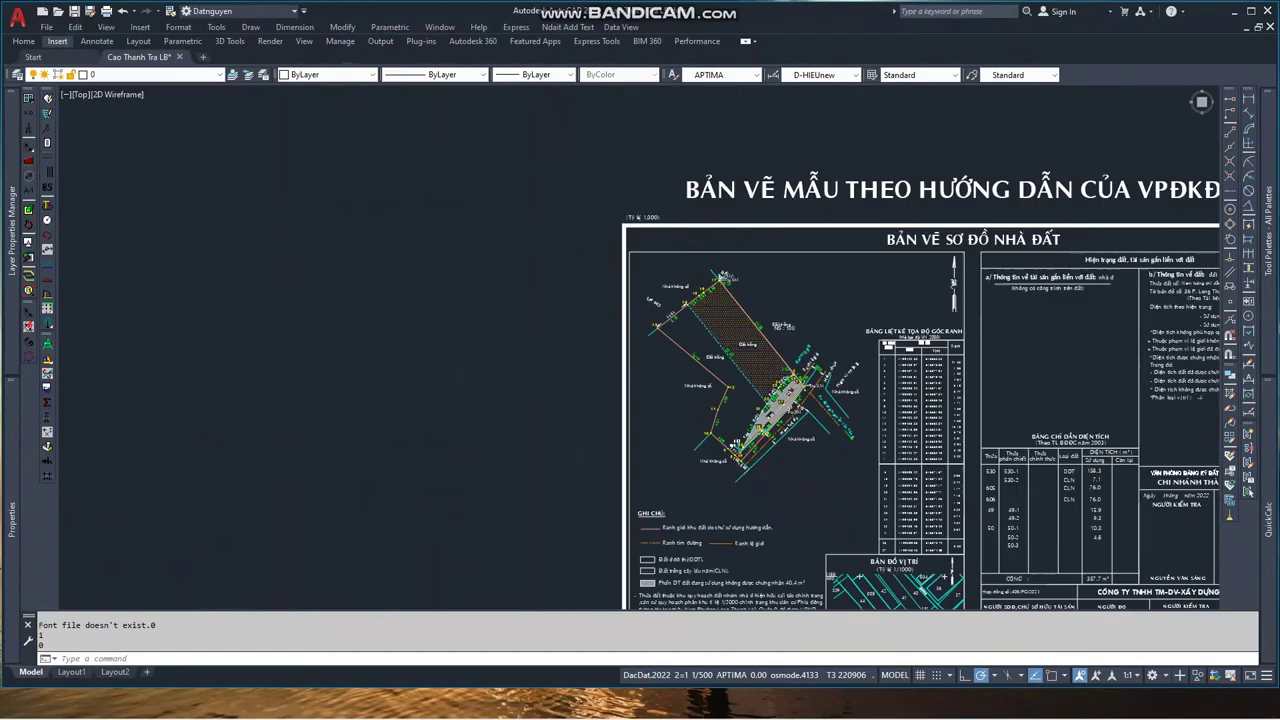
{"action": "scroll", "coordinate": [971, 357], "scroll_direction": "down", "scroll_amount": 1}
{"action": "scroll", "coordinate": [1062, 289], "scroll_direction": "up", "scroll_amount": 6}
{"action": "scroll", "coordinate": [1062, 289], "scroll_direction": "down", "scroll_amount": 1}
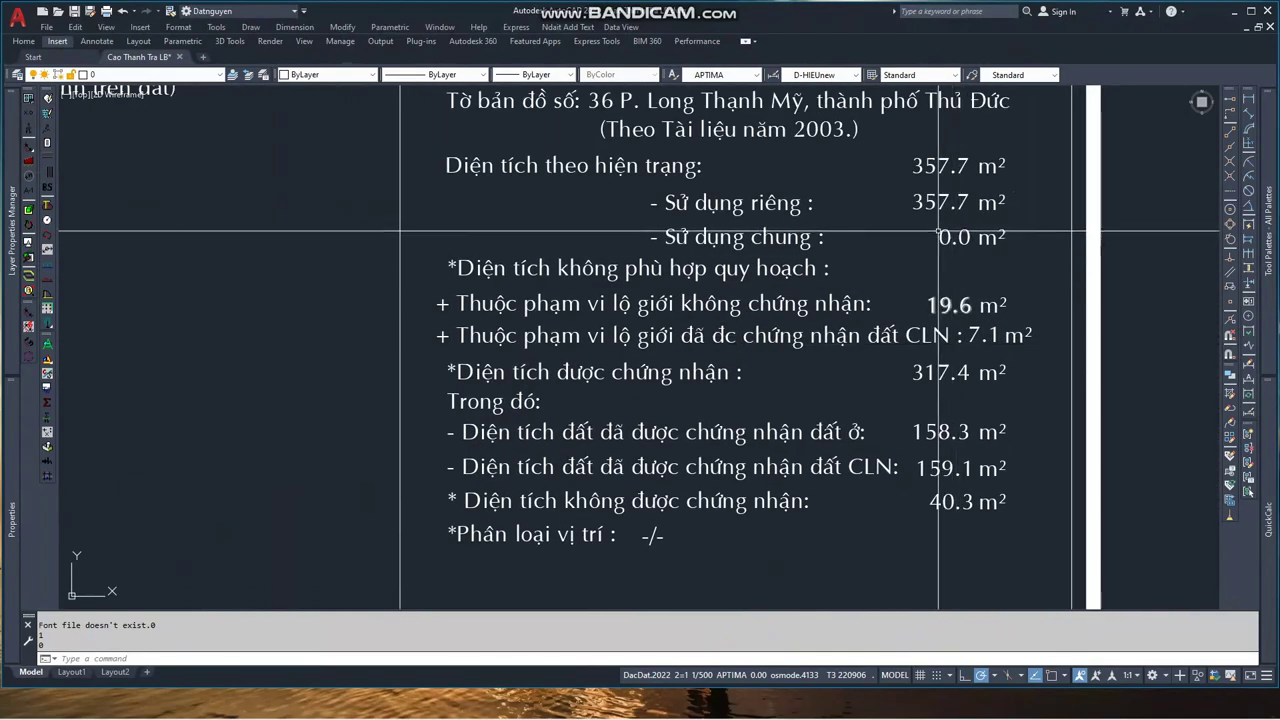
{"action": "scroll", "coordinate": [911, 272], "scroll_direction": "up", "scroll_amount": 1}
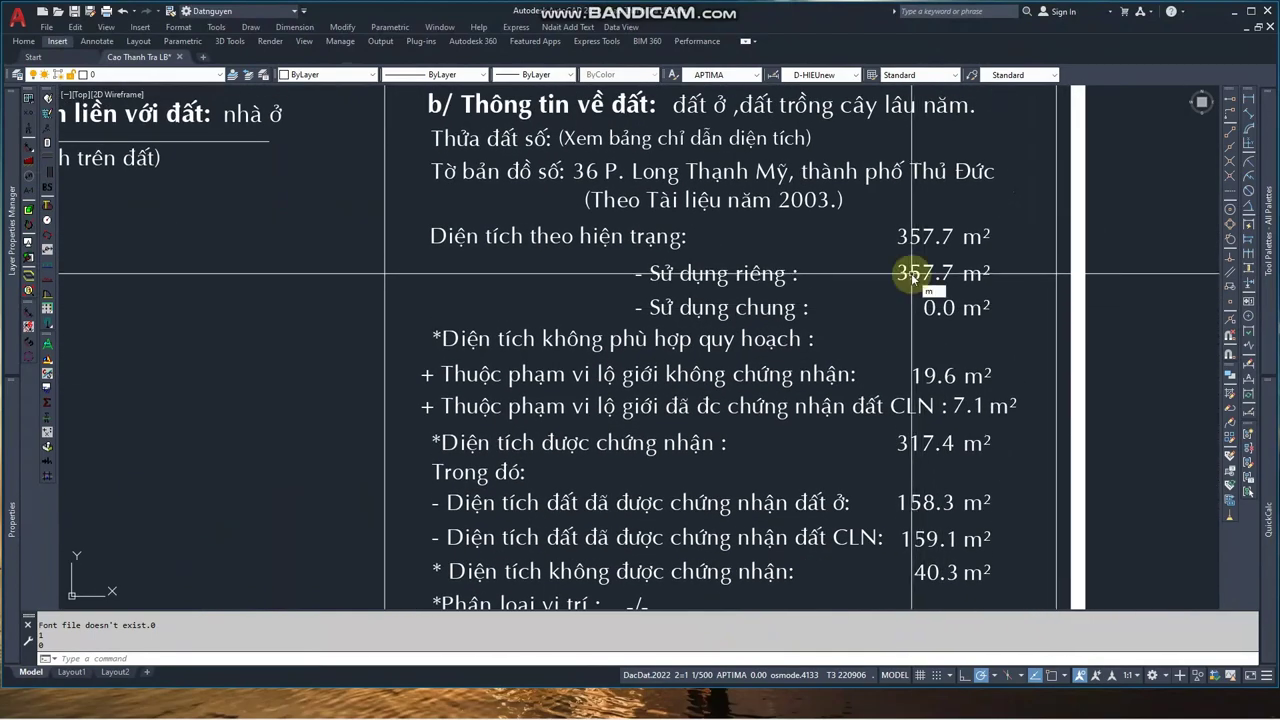
{"action": "type", "text": "d"}
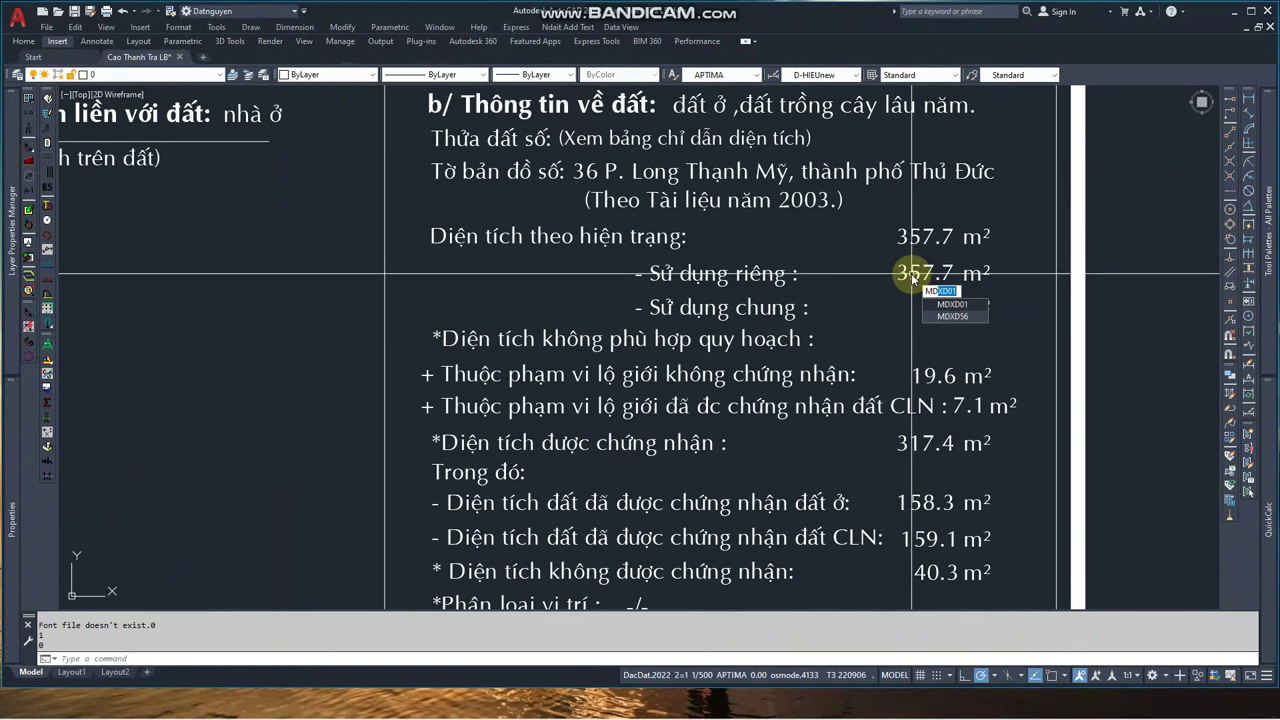
{"action": "left_click", "coordinate": [952, 316]}
{"action": "type", "text": "357.7"}
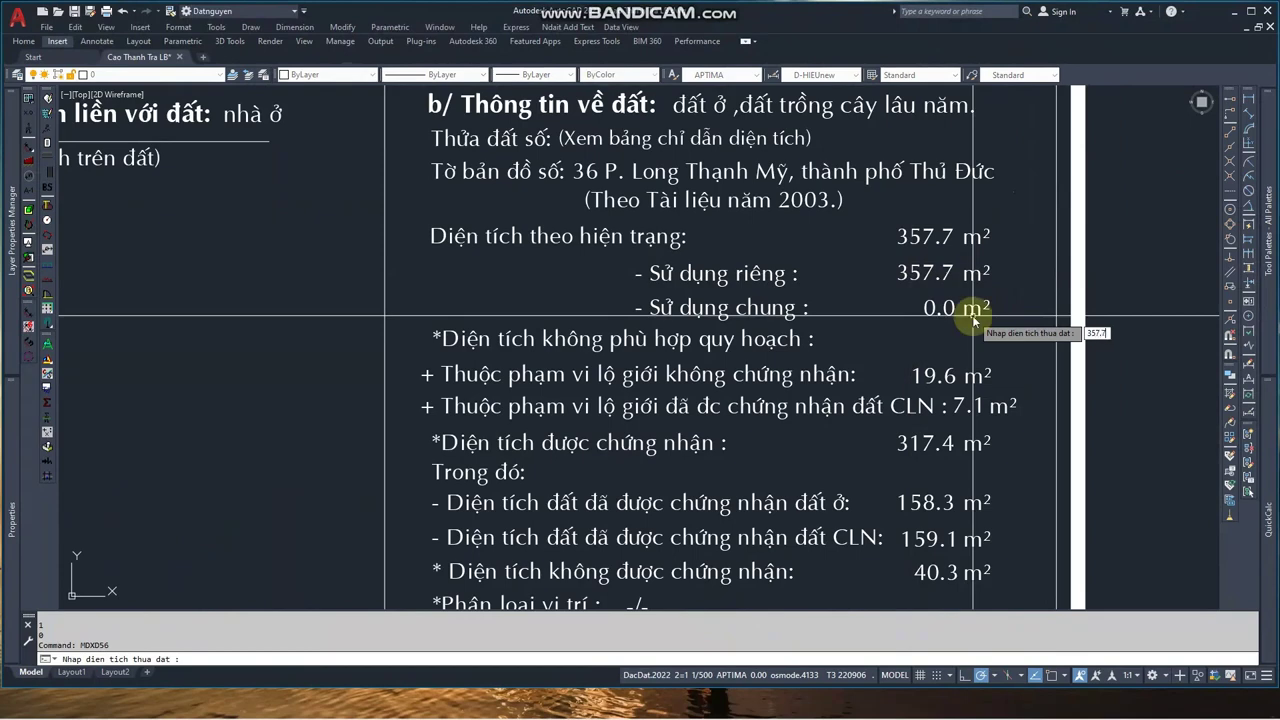
{"action": "key", "text": "Return"}
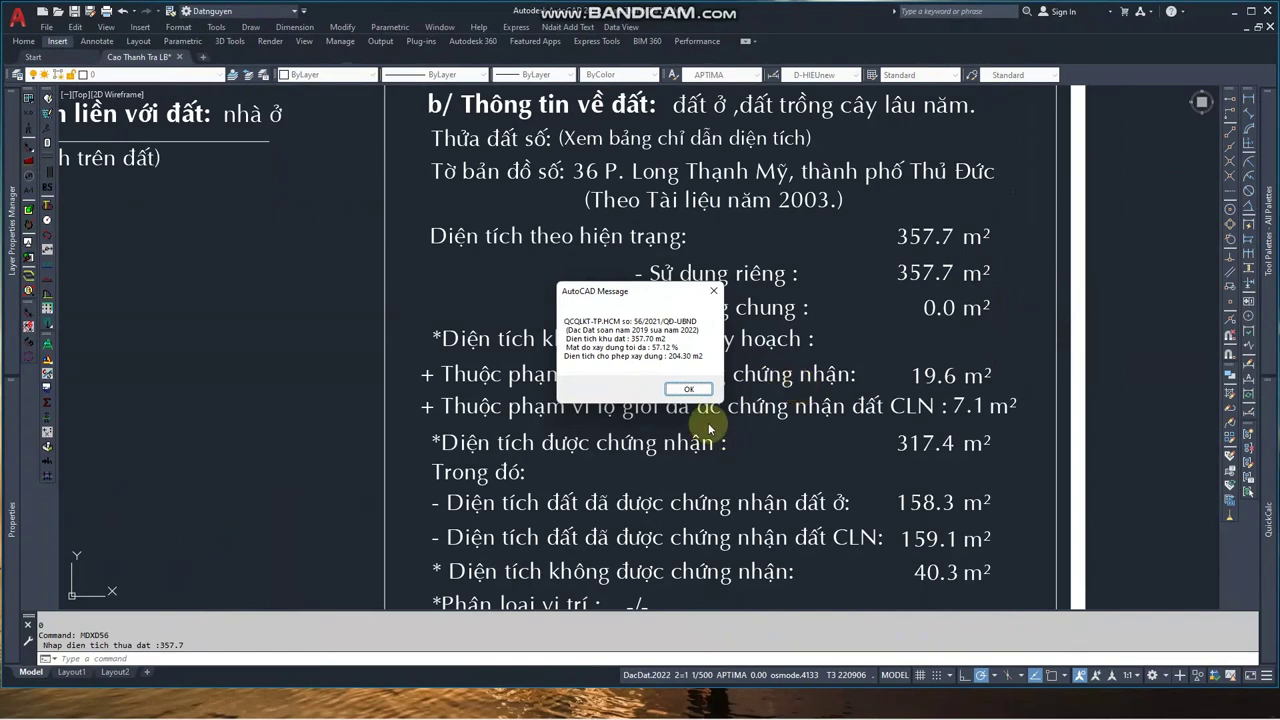
{"action": "left_click", "coordinate": [686, 398]}
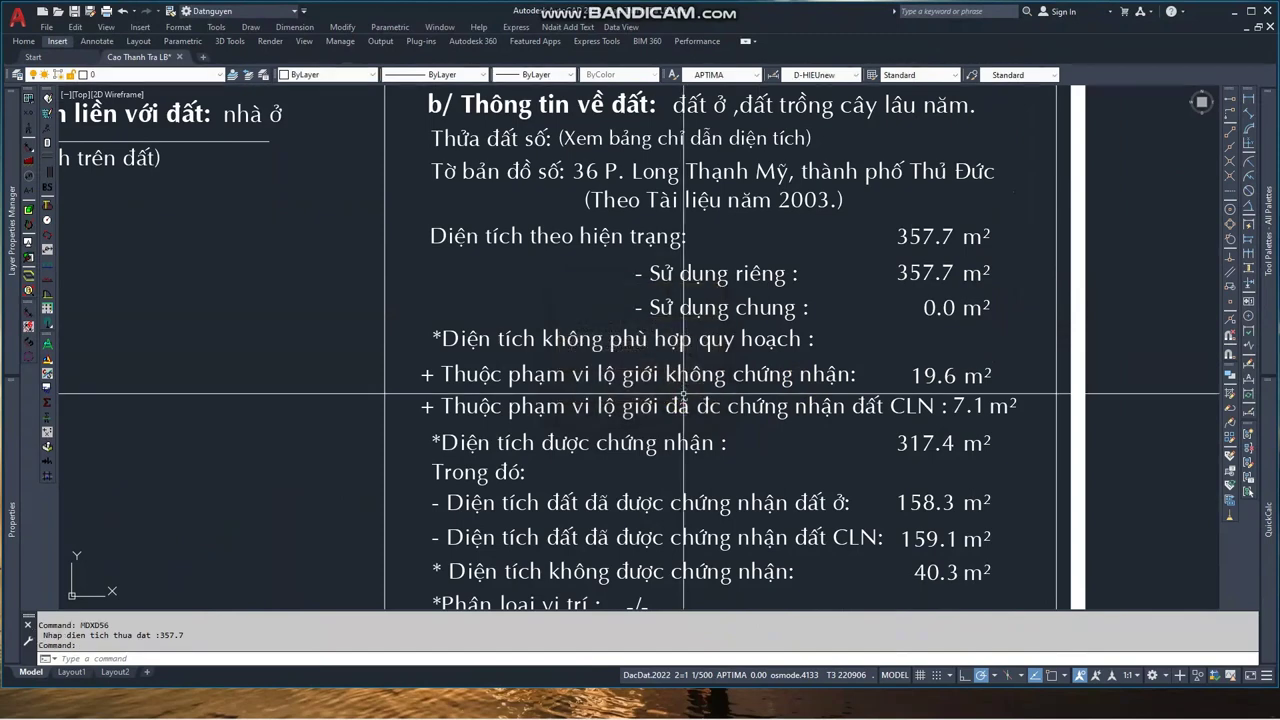
{"action": "left_click", "coordinate": [1235, 12]}
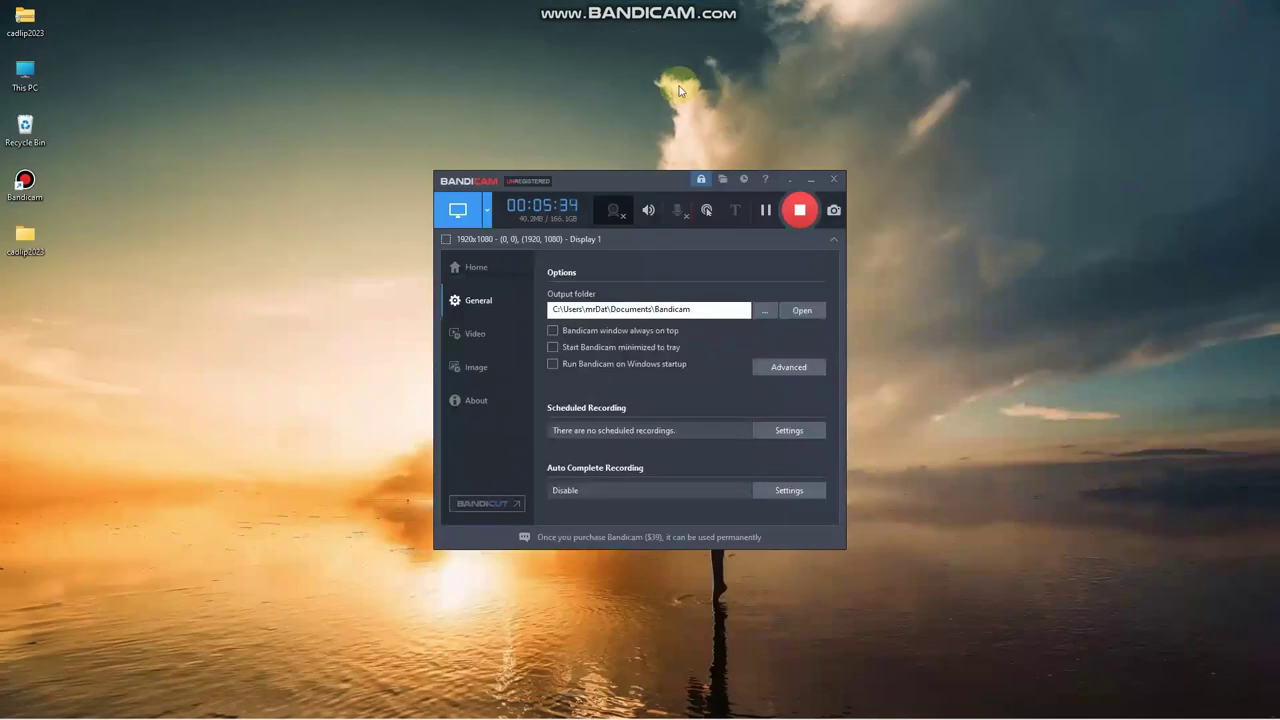